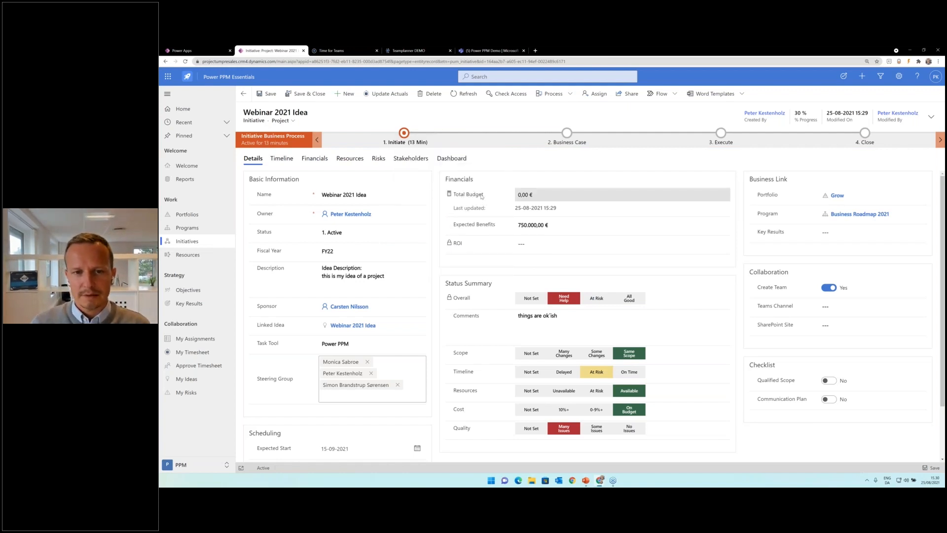
- Open the initiative's financials and select the Capex rows Microsoft, Salesforce and Servers for the cost plan
left_click(317, 159)
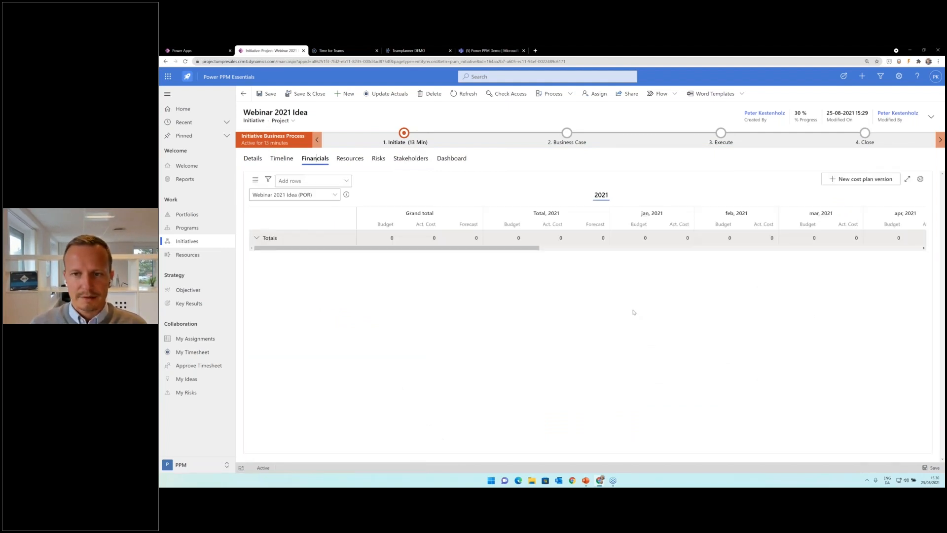
left_click(257, 237)
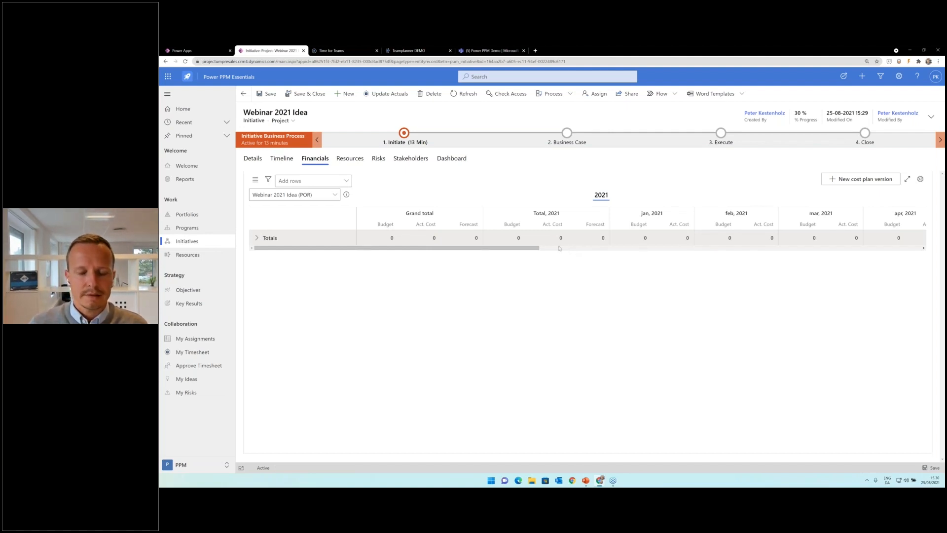
left_click(347, 182)
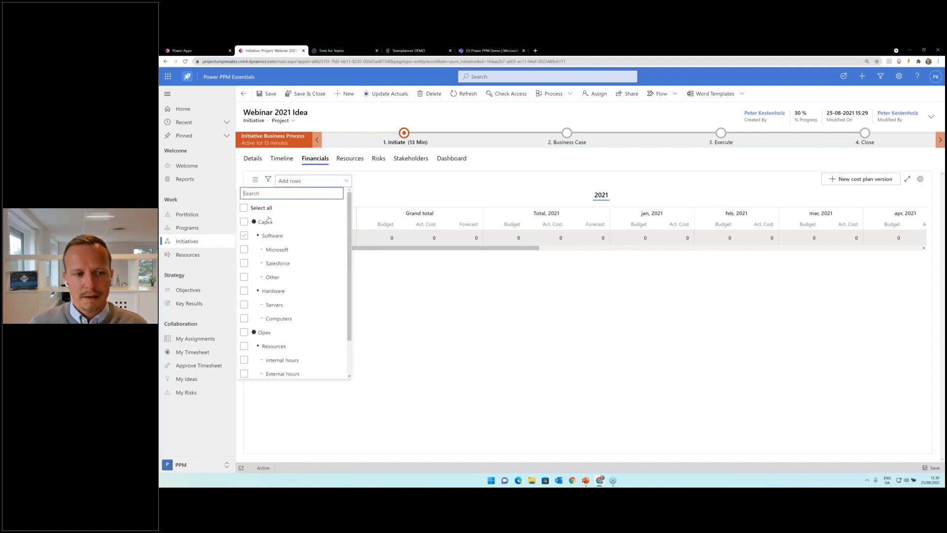
left_click(294, 318)
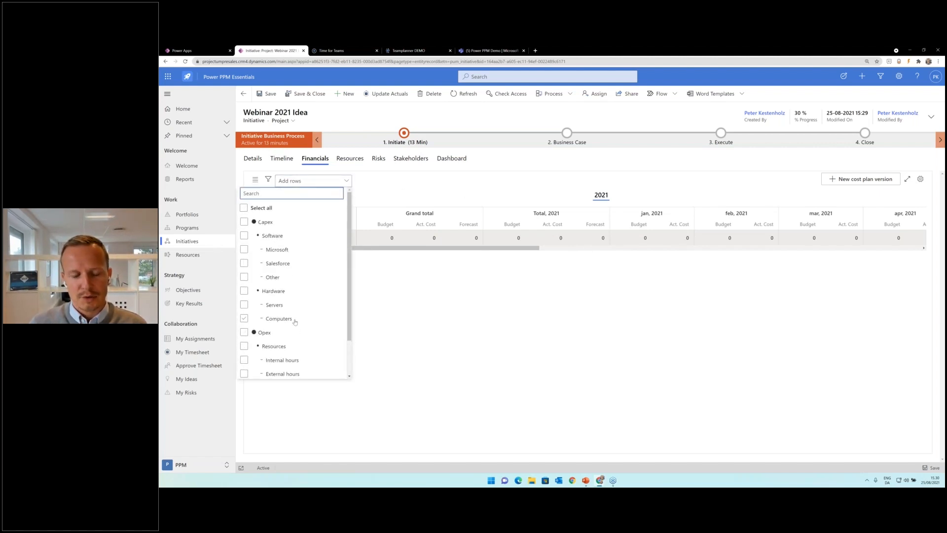
left_click(243, 223)
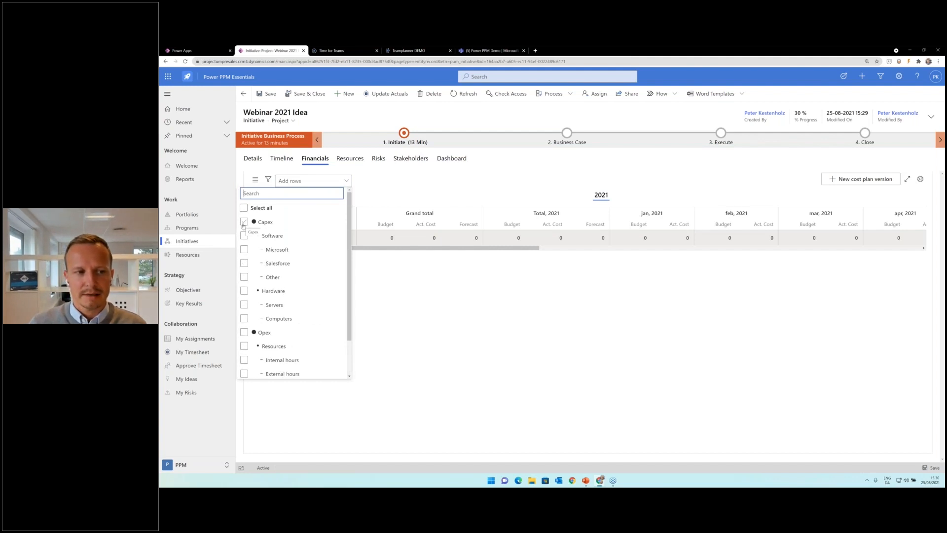
left_click(244, 249)
left_click(244, 263)
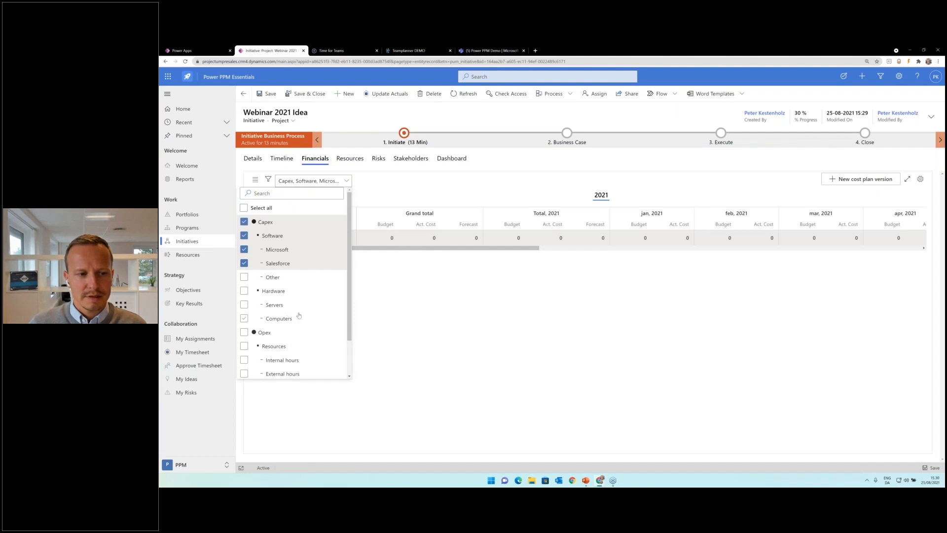
left_click(243, 305)
- Include the Opex rows Internal hours, External hours and Upgrades and add the selected rows to the cost plan
scroll(244, 305, "down", 1)
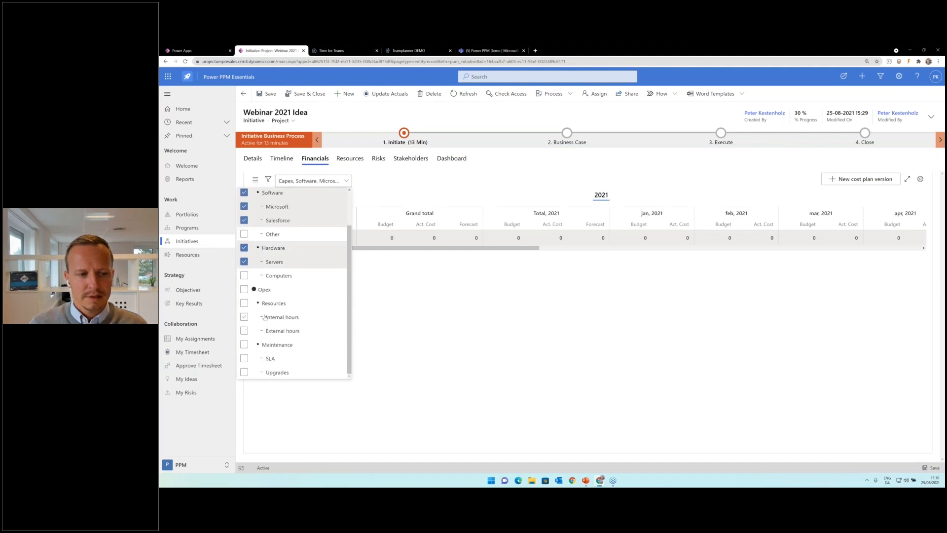
left_click(243, 317)
left_click(243, 331)
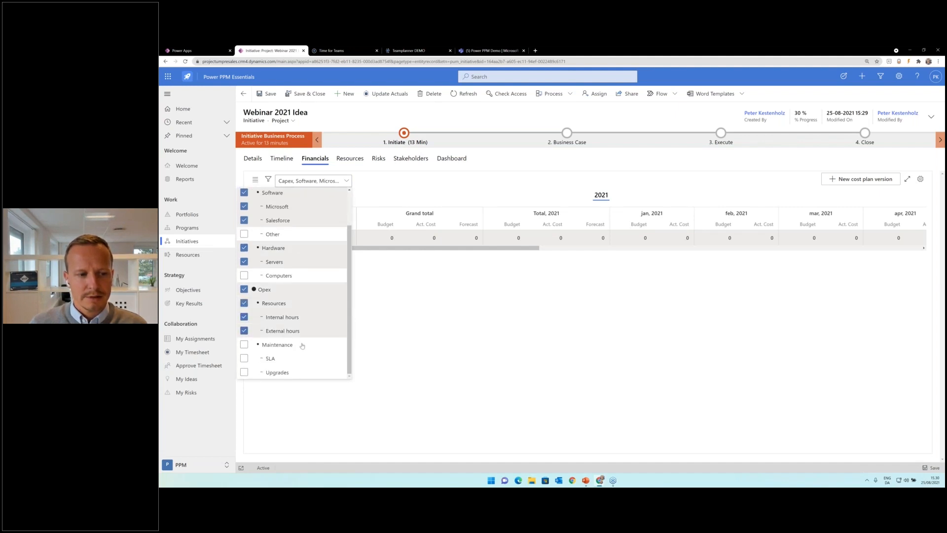
left_click(245, 372)
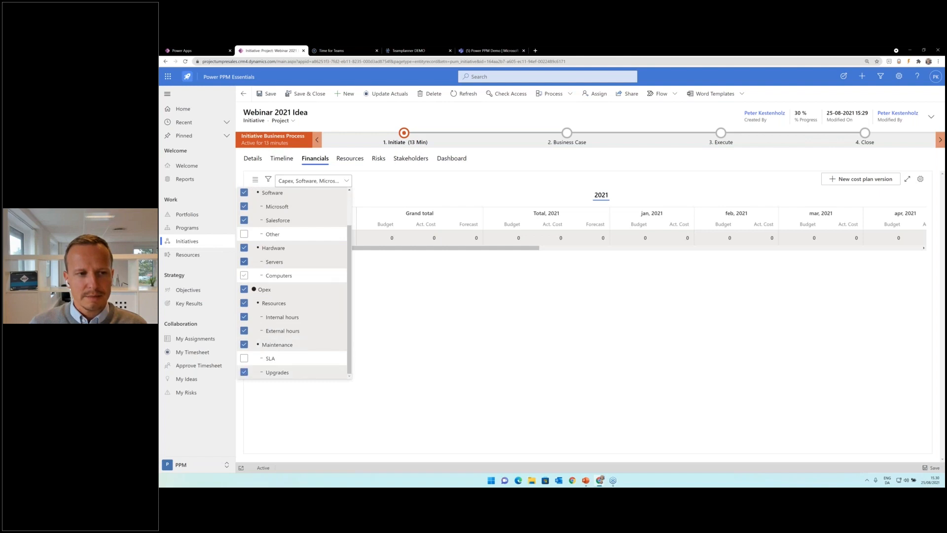
left_click(374, 294)
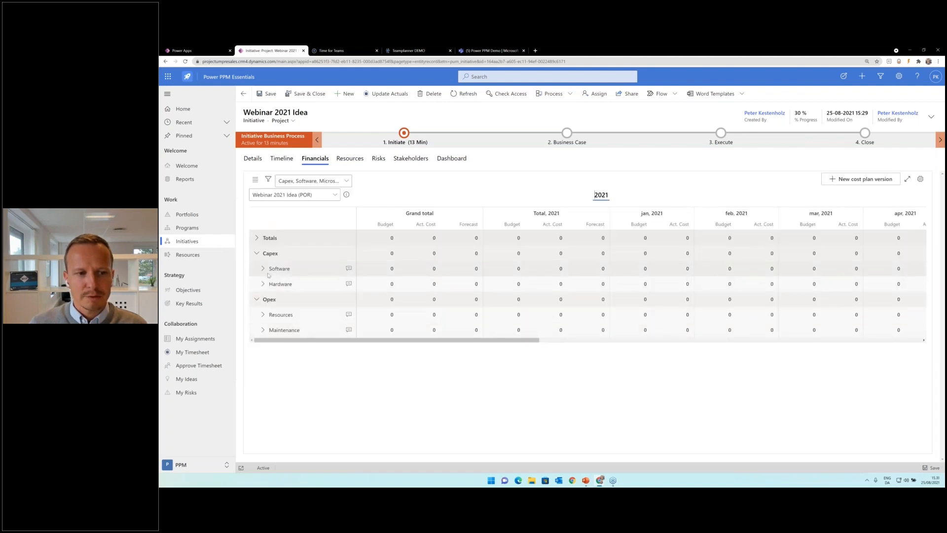
- Expand the Software and Hardware rows and set Microsoft's January 2021 budget to 50000
left_click(263, 268)
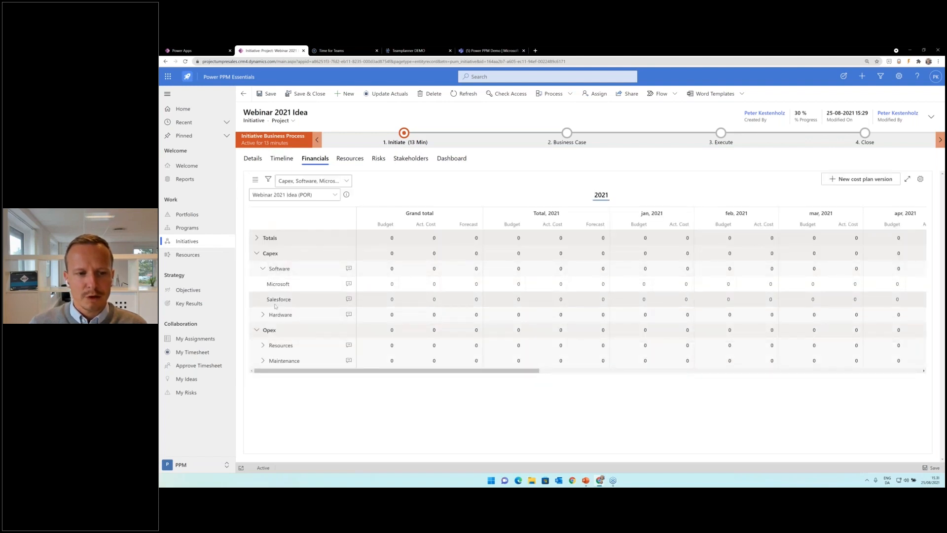
left_click(264, 314)
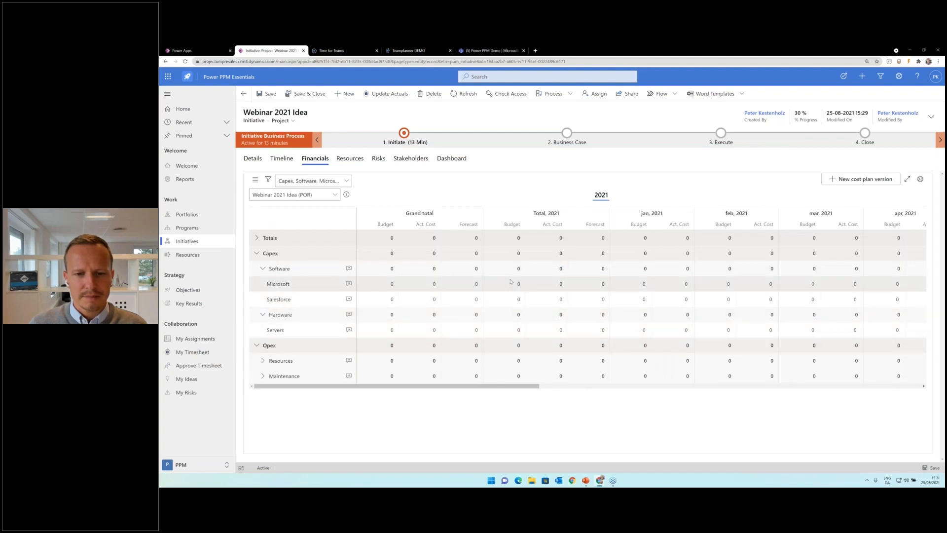
left_click(632, 283)
left_click(632, 284)
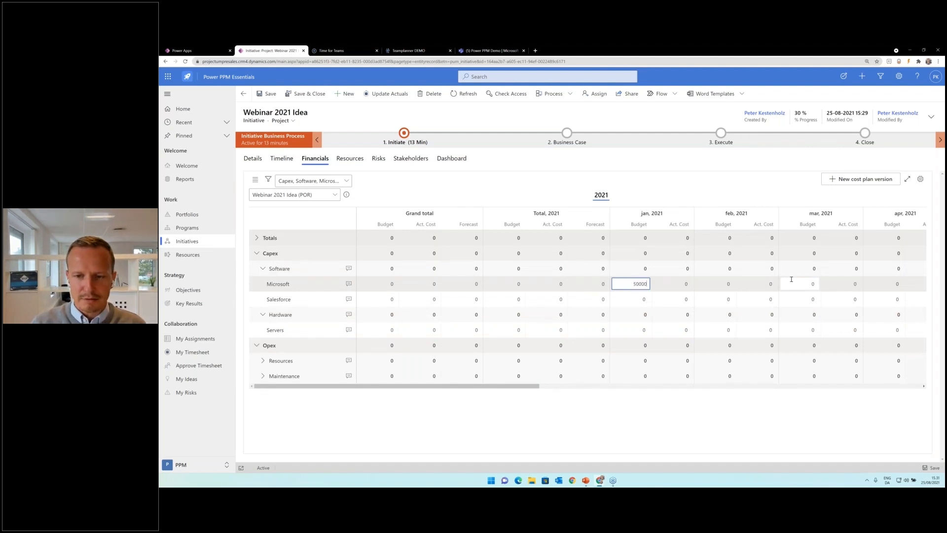
key("Tab")
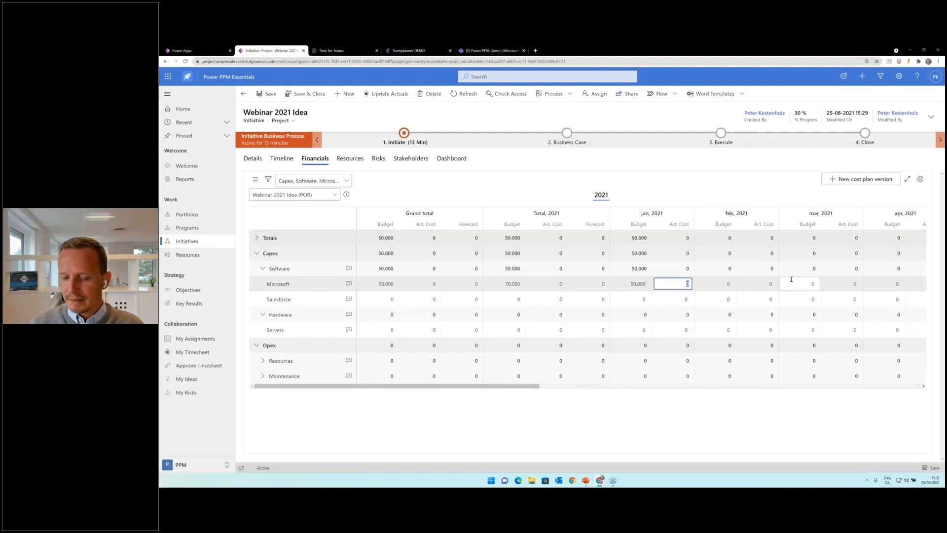
- Set Microsoft's January 2021 actual cost to 47000
type("475.000")
key("Tab")
left_click(685, 283)
key("BackSpace")
type("47000")
key("Tab")
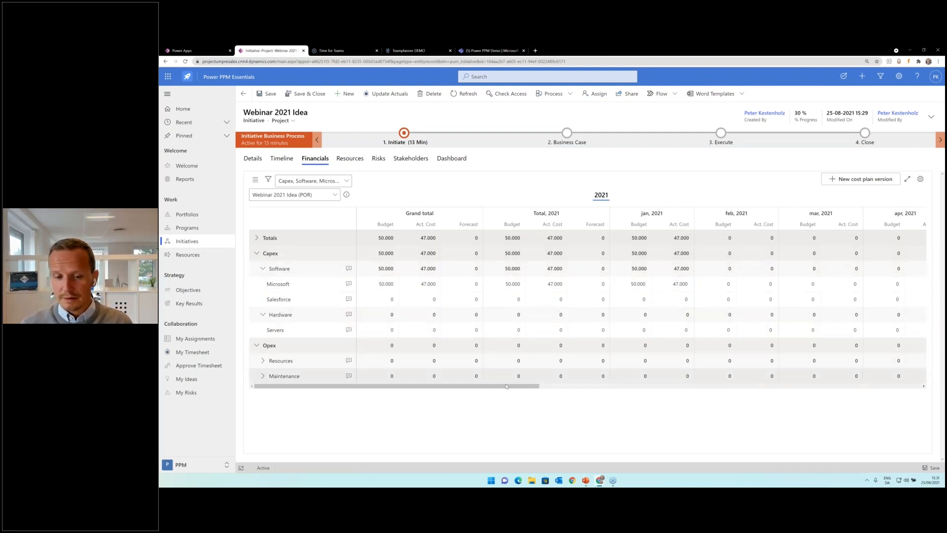
- Examine the forecast columns in the grand total and in August and September 2021 of the cost plan
left_click_drag(460, 225, 478, 225)
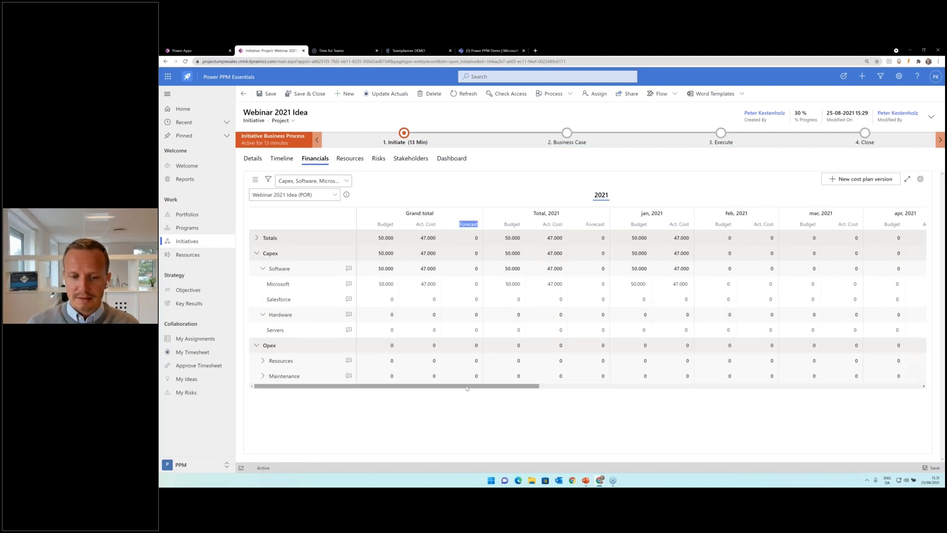
left_click_drag(463, 386, 766, 390)
left_click(612, 218)
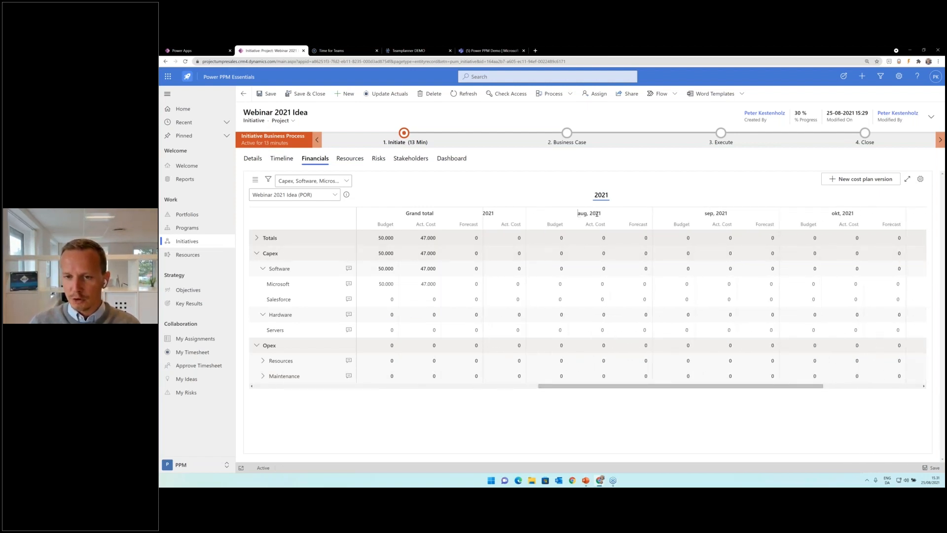
left_click(644, 283)
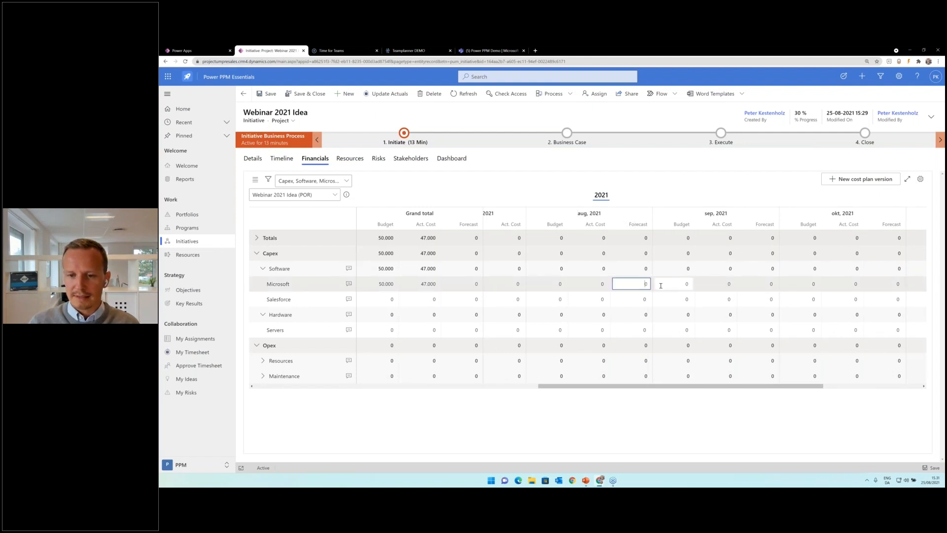
left_click(762, 284)
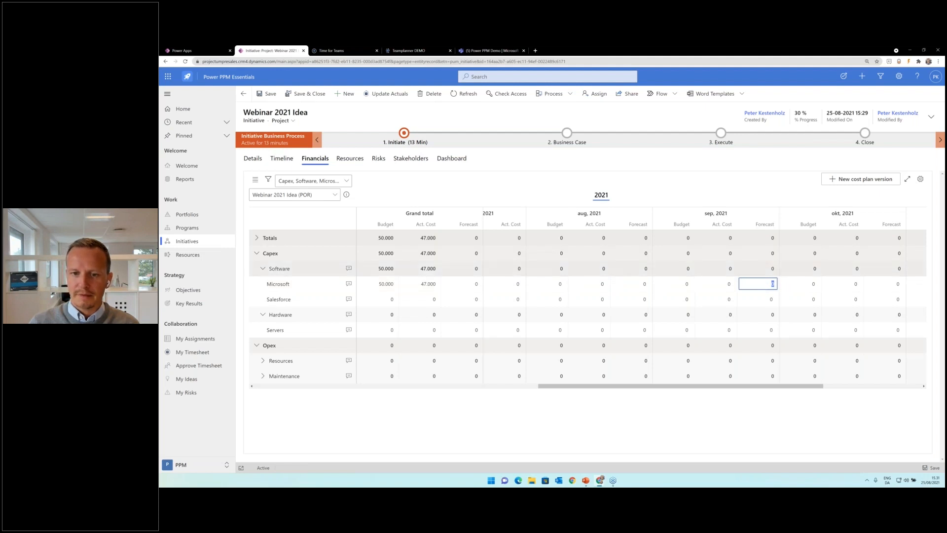
left_click(578, 388)
left_click_drag(578, 388, 536, 388)
left_click(609, 283)
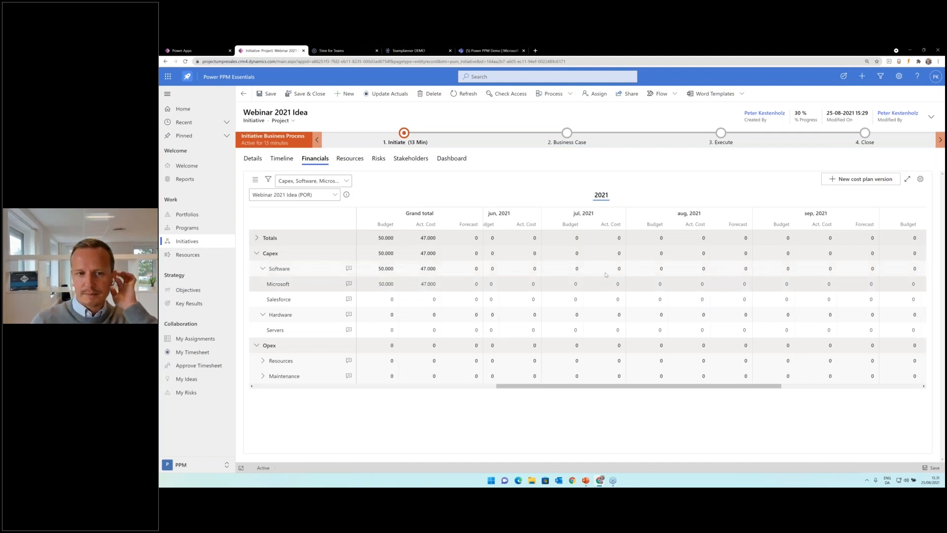
- Add the year 2022 to the cost plan and collapse the monthly columns so only yearly totals are shown
left_click(255, 180)
mouse_move(290, 197)
left_click(334, 195)
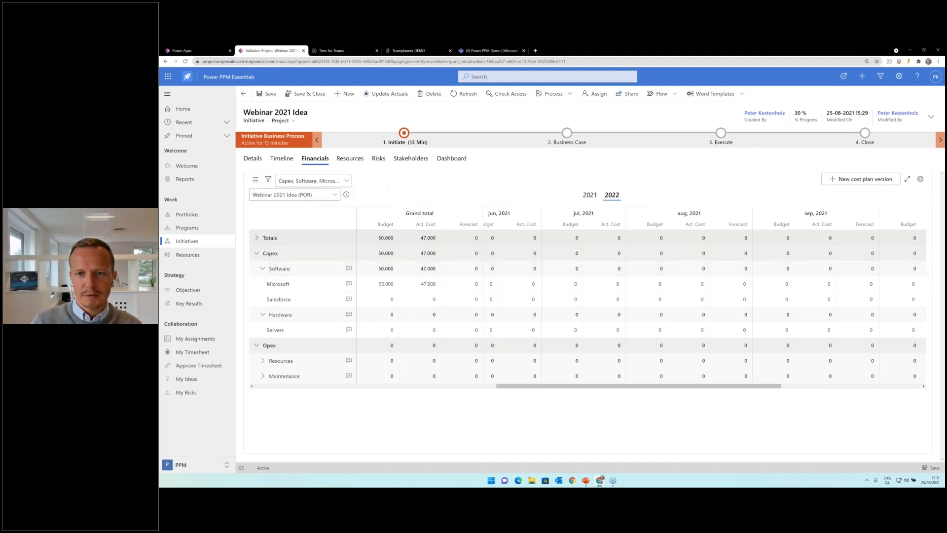
left_click(616, 197)
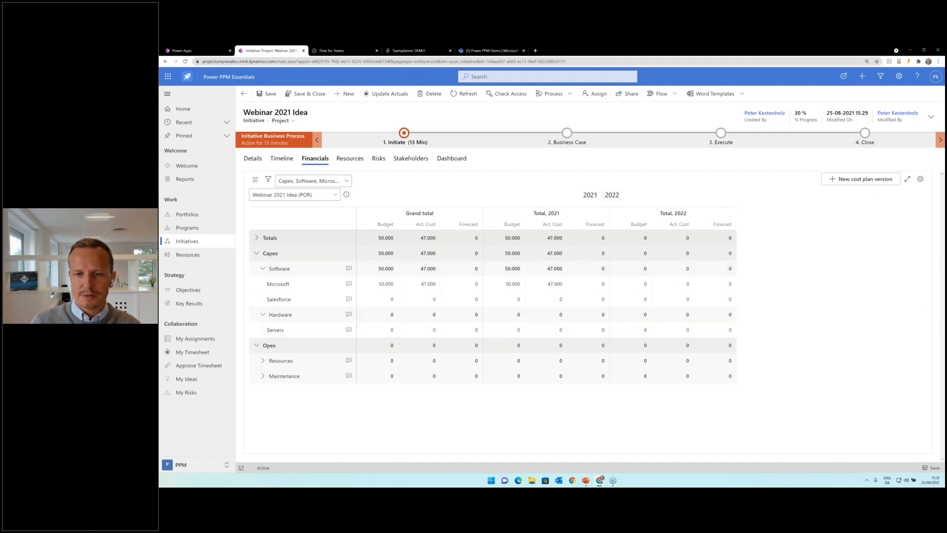
left_click(611, 196)
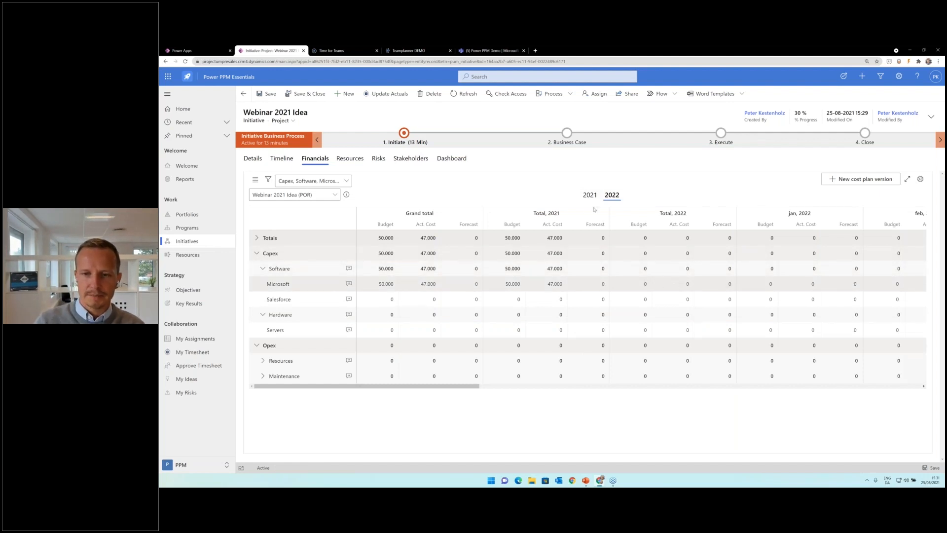
left_click(611, 195)
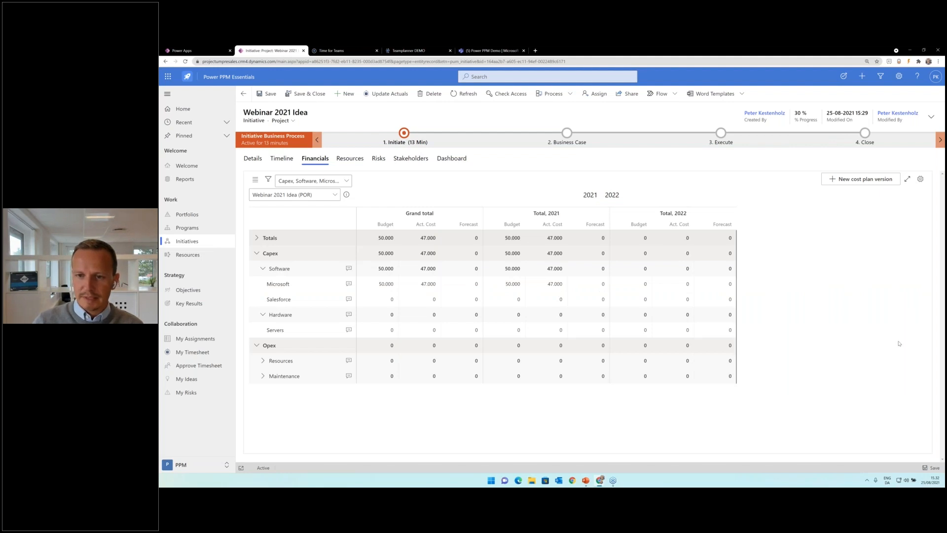
double_click(508, 187)
left_click(508, 187)
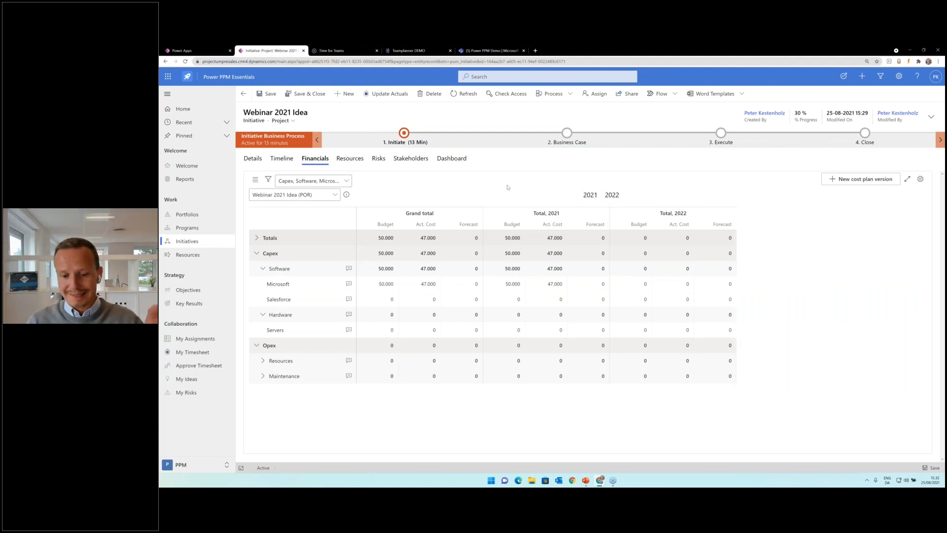
- Create a cost plan version named "copy of finance plan" with description "hfhfhfh" as the Plan of Record, and view the list of versions
left_click(843, 181)
left_click(570, 246)
type("copy of finance plan")
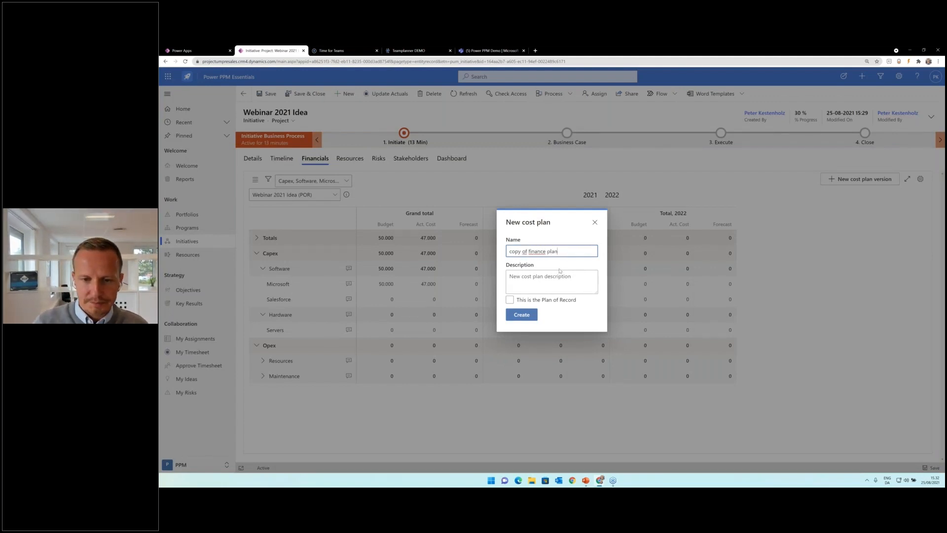
left_click(510, 300)
left_click(536, 285)
type("hfhfhfh")
left_click(531, 316)
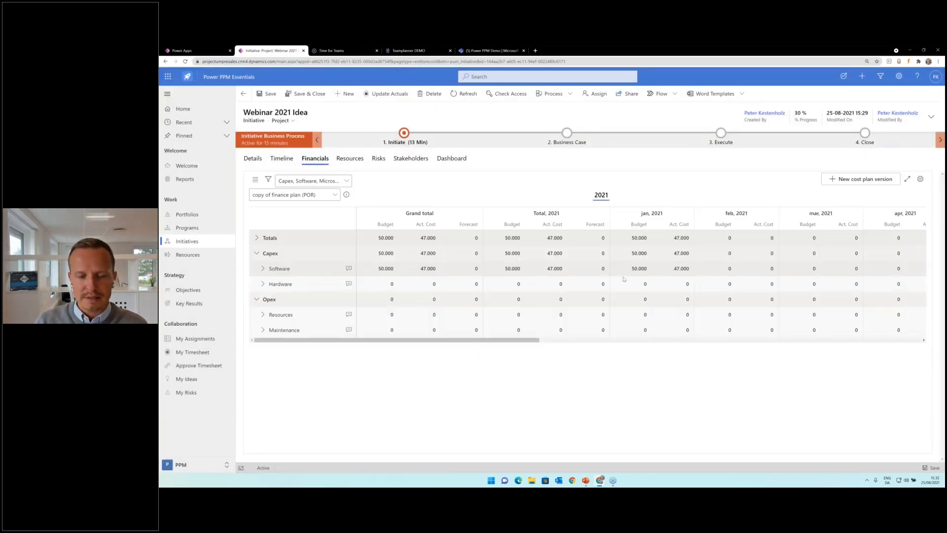
left_click(334, 195)
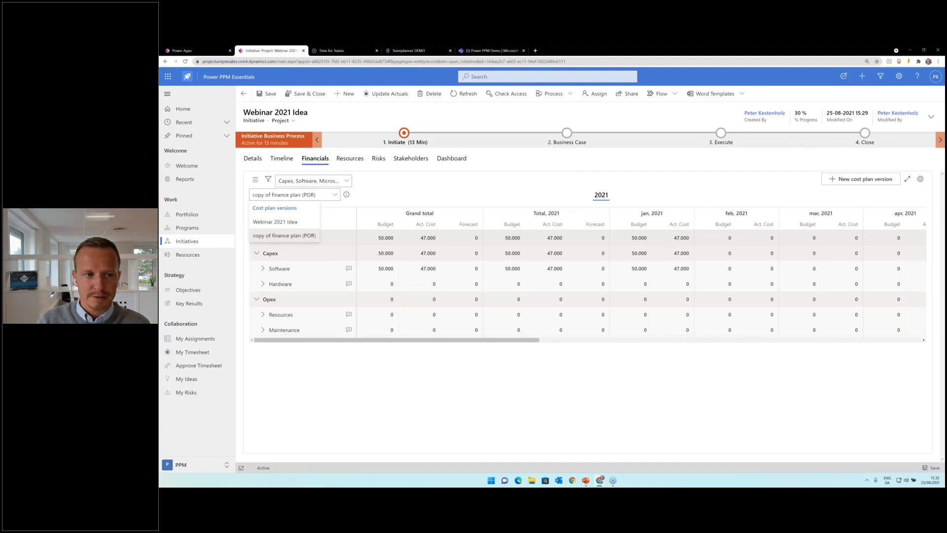
left_click(512, 372)
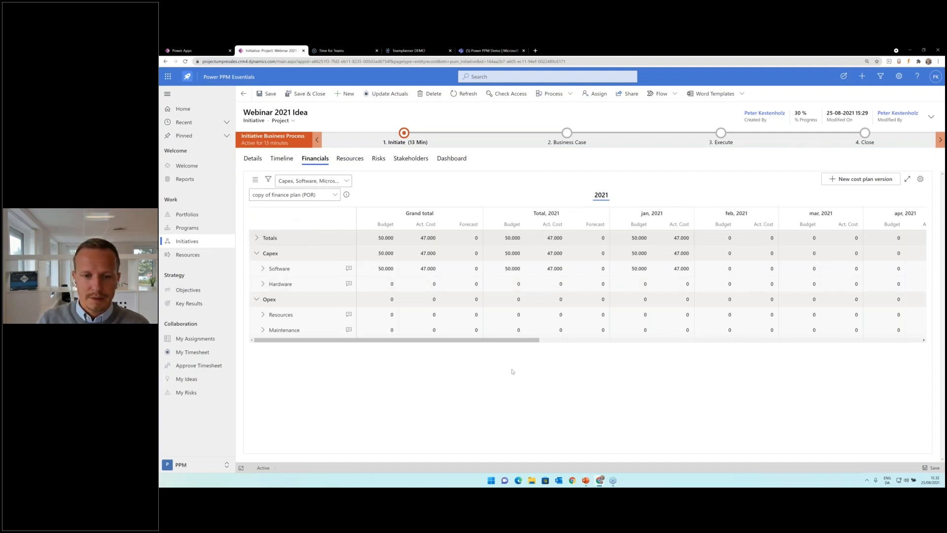
- Expand the Software and Hardware rows and add the comment "bdfbfgb" to the Microsoft row
left_click(263, 269)
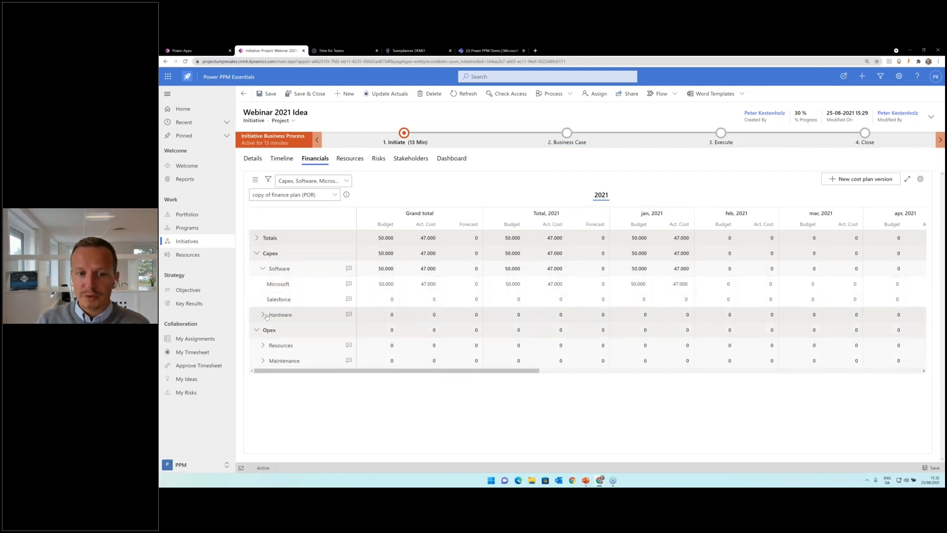
left_click(263, 315)
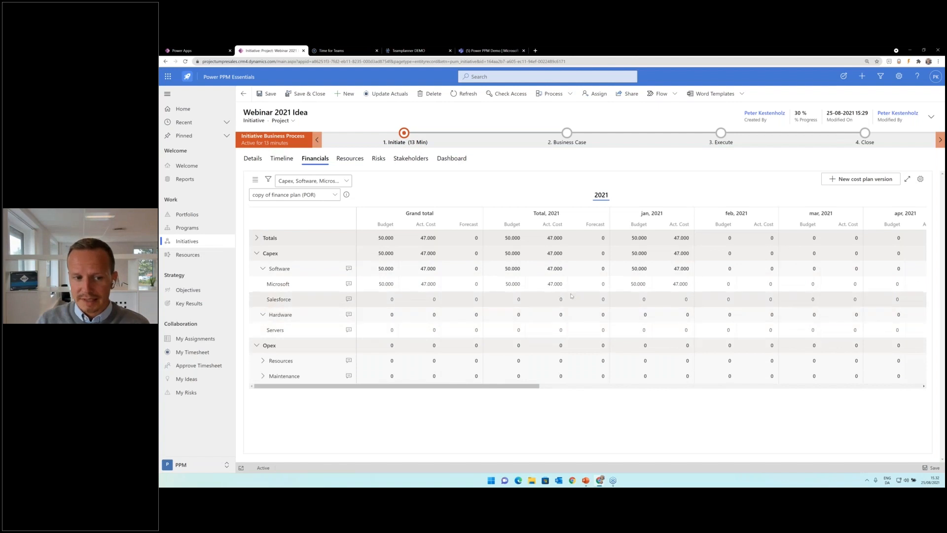
left_click(349, 284)
type("bdfbfgb")
key("Return")
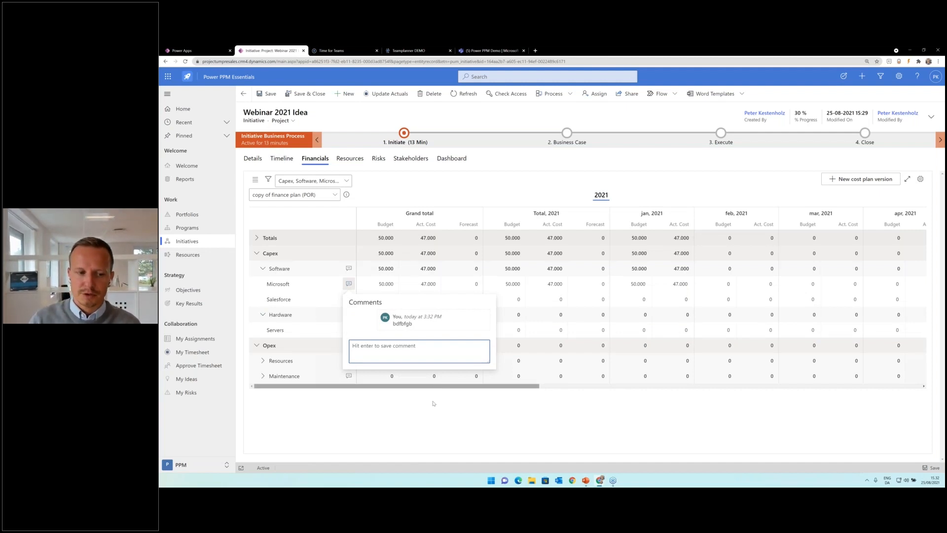
left_click(434, 398)
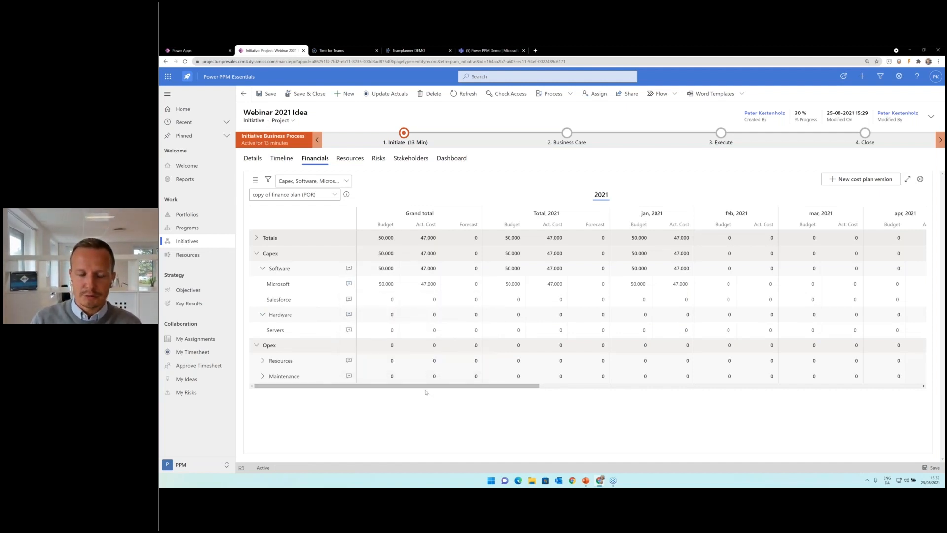
- Switch from the PPM area to the Administration area
left_click(219, 465)
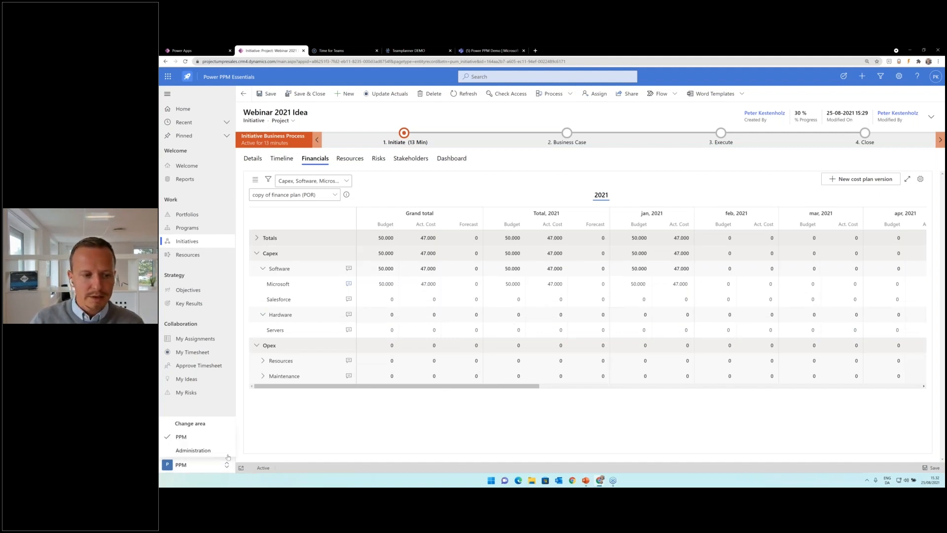
left_click(189, 450)
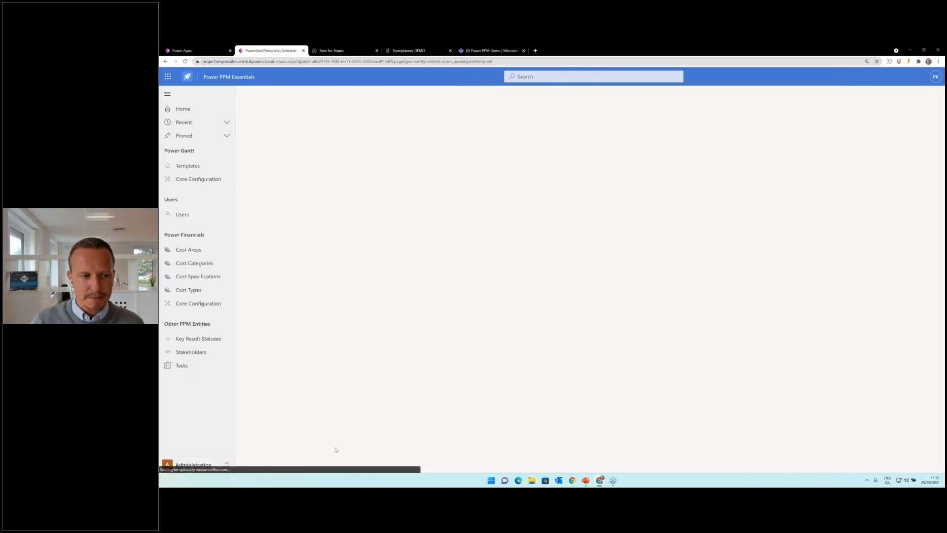
- Review the Power Financials lists of cost areas, cost categories, cost specifications and cost types
left_click(199, 250)
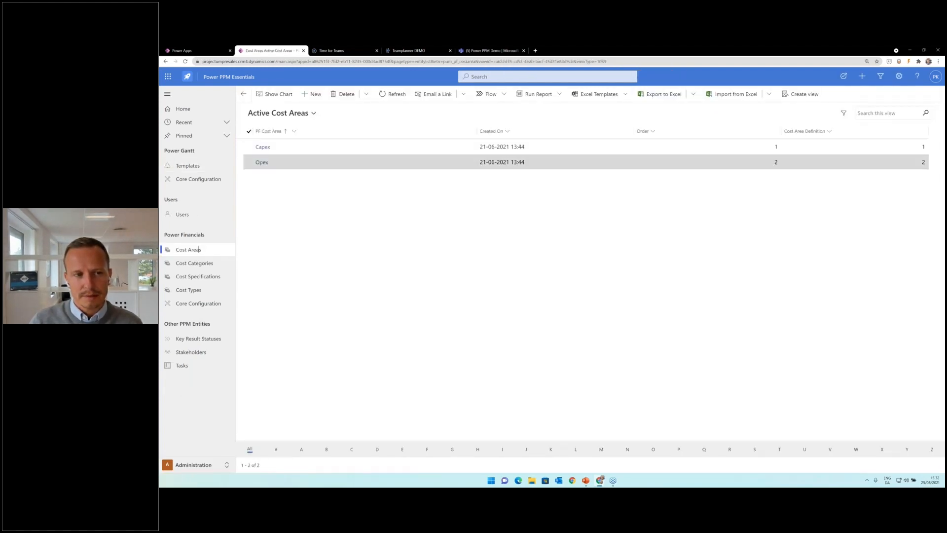
left_click(206, 263)
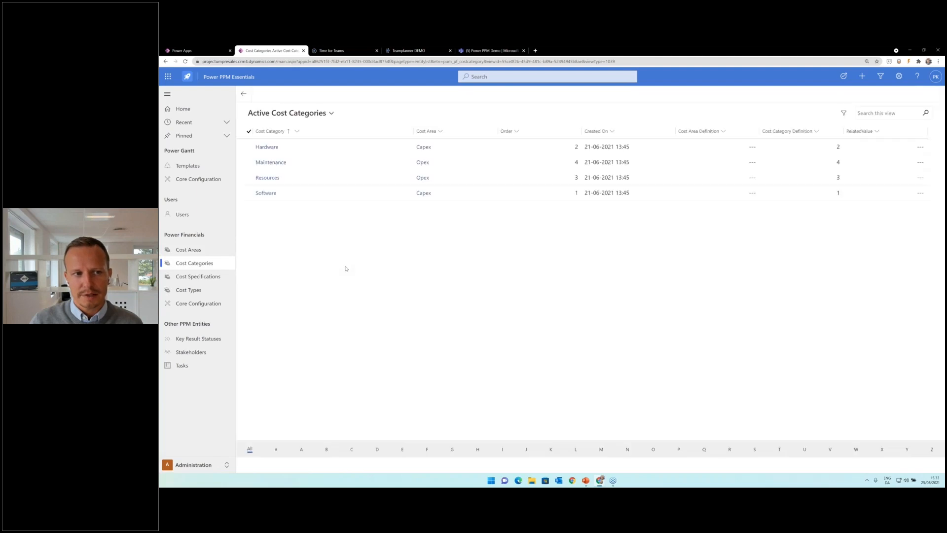
left_click(185, 277)
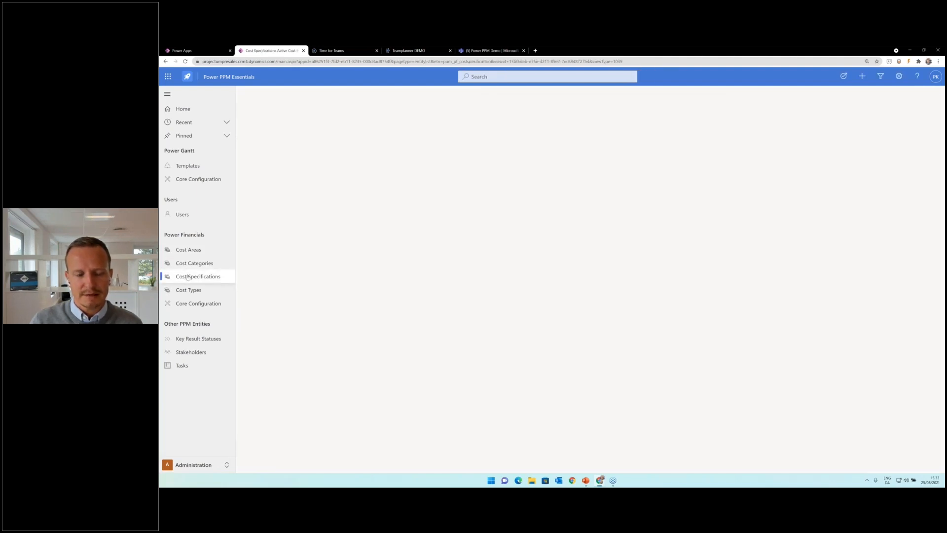
left_click(188, 290)
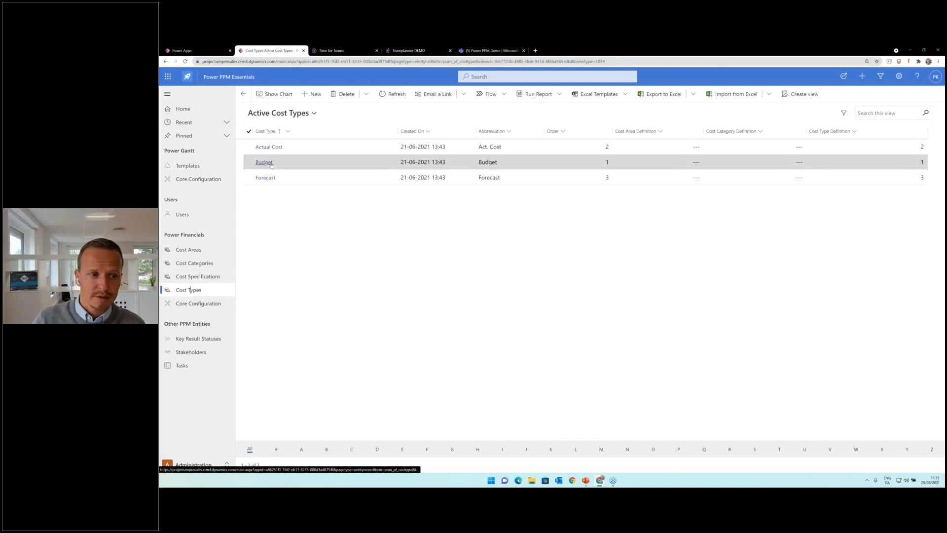
- Start a new cost type record and name it "Webinar"
left_click(313, 94)
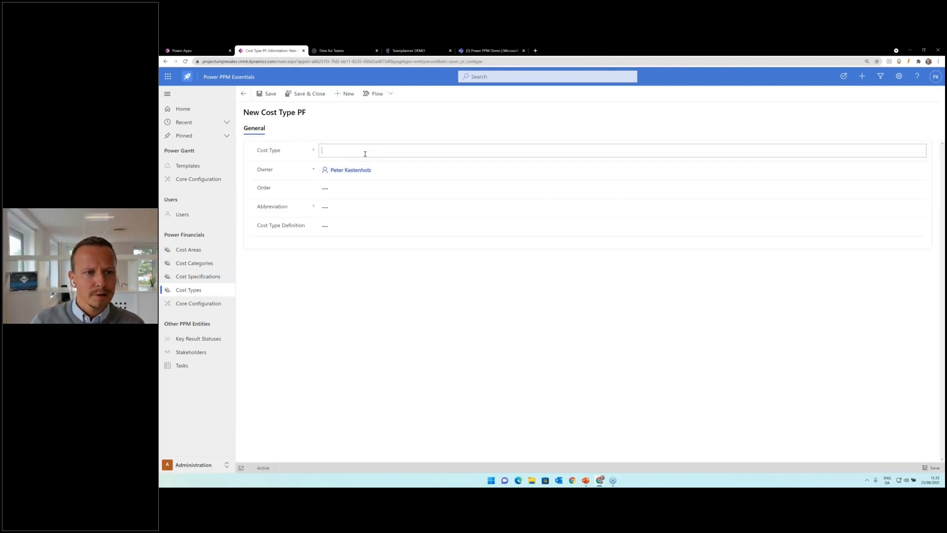
left_click(365, 154)
type("Webinar")
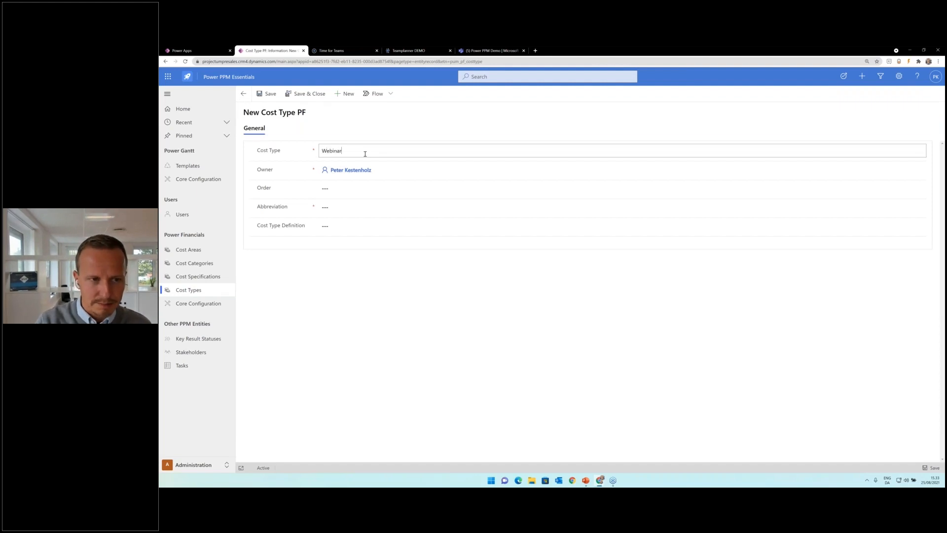
type(" cost type")
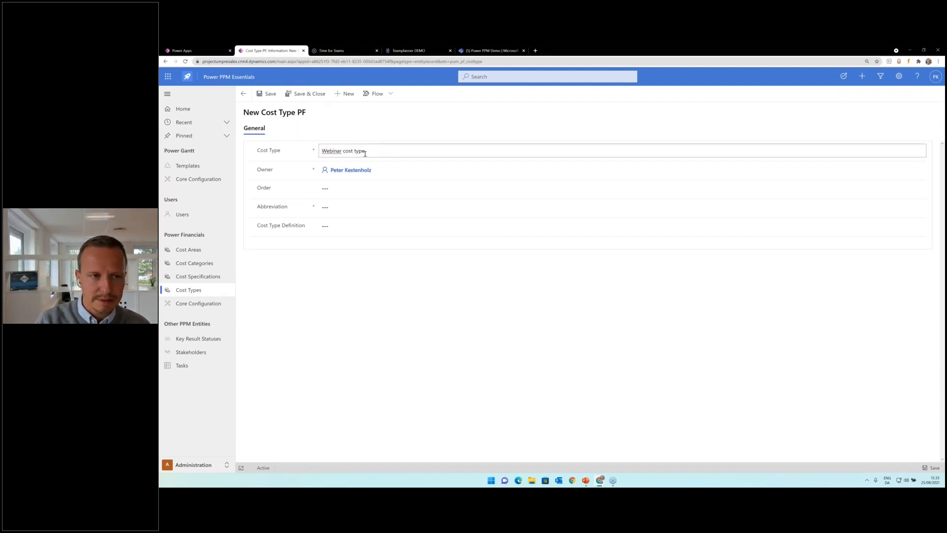
key("BackSpace")
key("BackSpace")
key("BackSpace")
key("BackSpace")
key("BackSpace")
key("BackSpace")
key("BackSpace")
key("BackSpace")
key("BackSpace")
key("Tab")
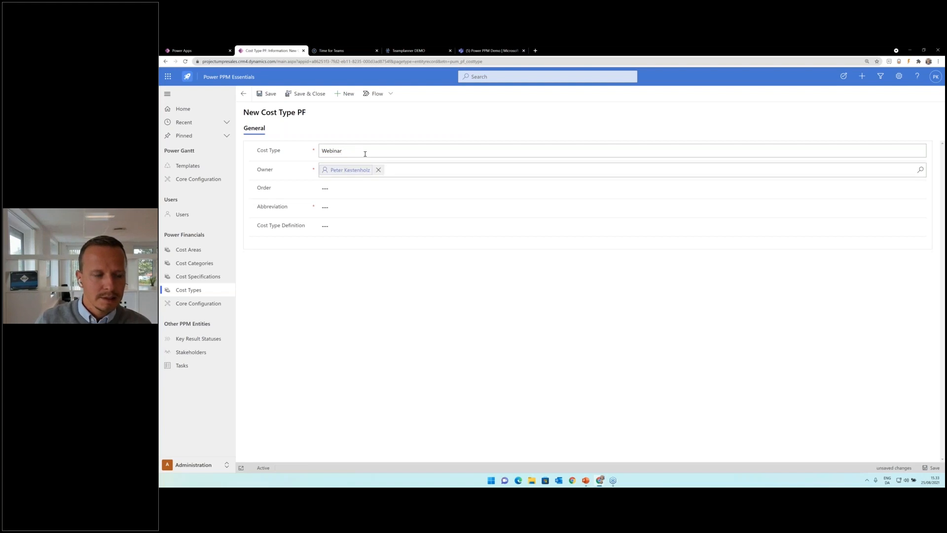
- Give the new cost type order 4, abbreviation "Webinar" and cost type definition 4, and save and close the record
left_click(336, 189)
type("4")
left_click(344, 206)
type("Webinar")
key("Tab")
left_click(416, 332)
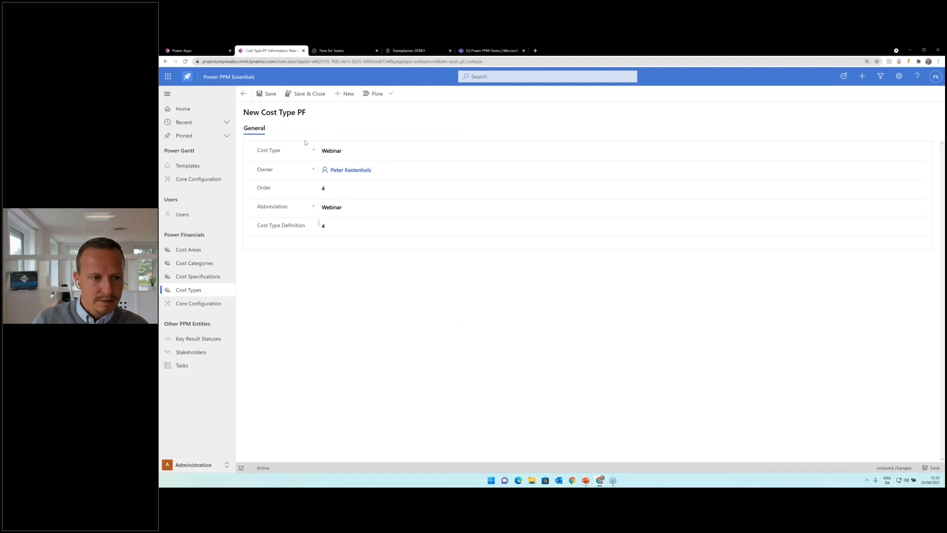
left_click(306, 93)
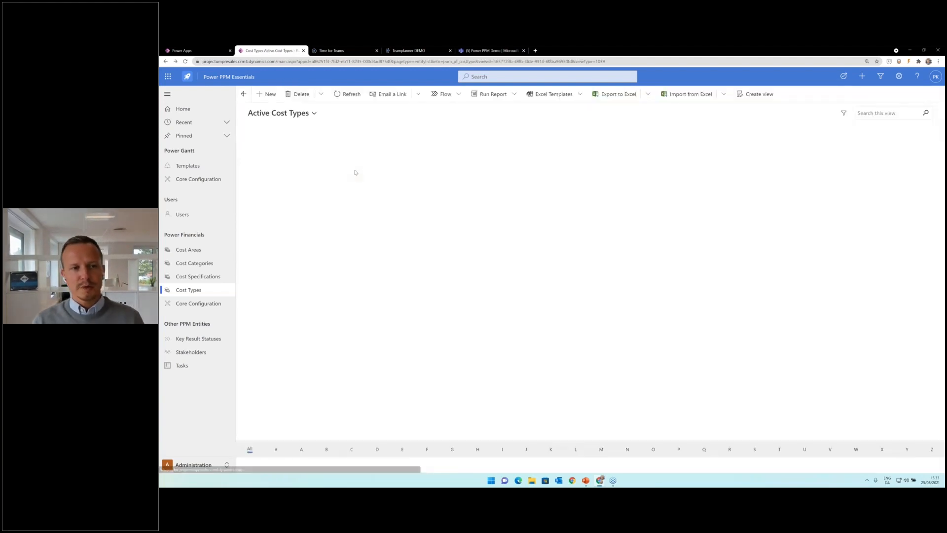
- Return to the PPM area, search the initiatives for "webinar" and open the financials of the Webinar 2021 Idea initiative
left_click(219, 463)
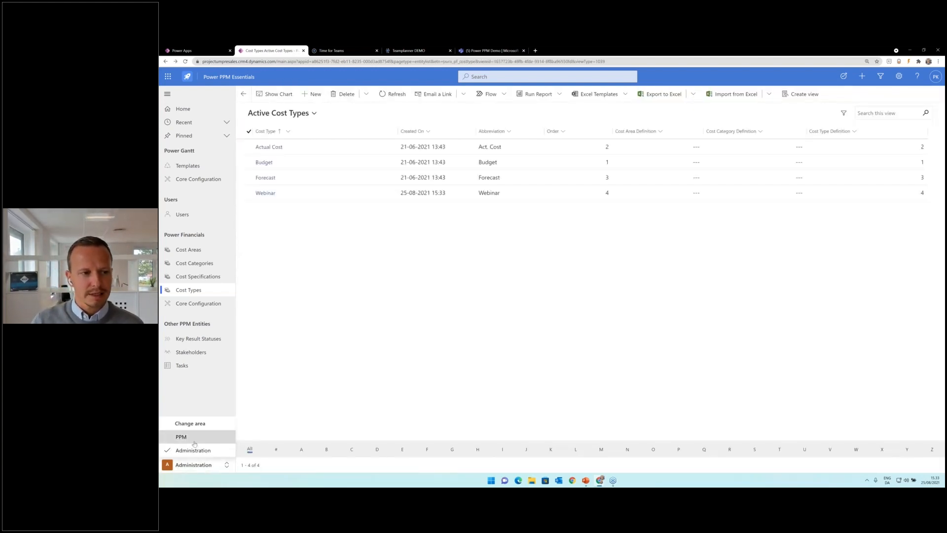
left_click(195, 442)
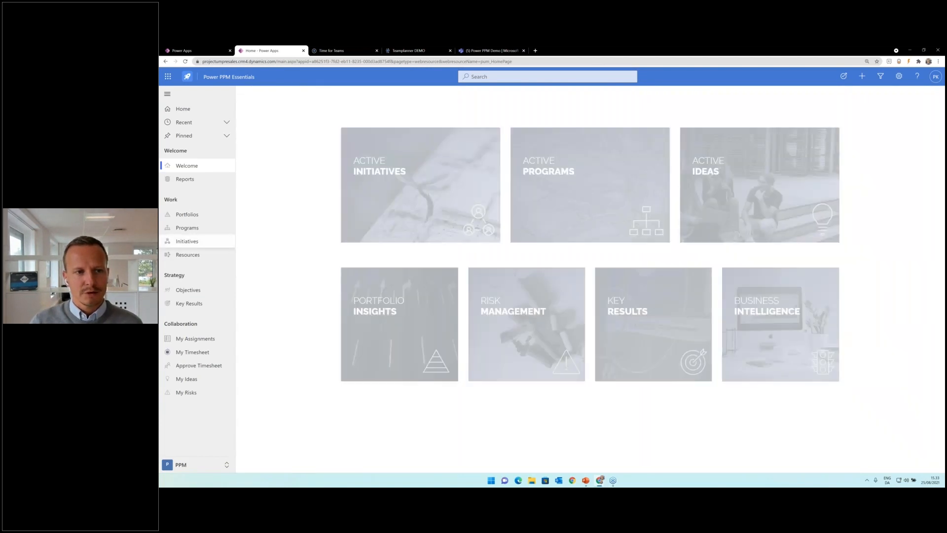
left_click(180, 241)
left_click(883, 113)
type("webinar")
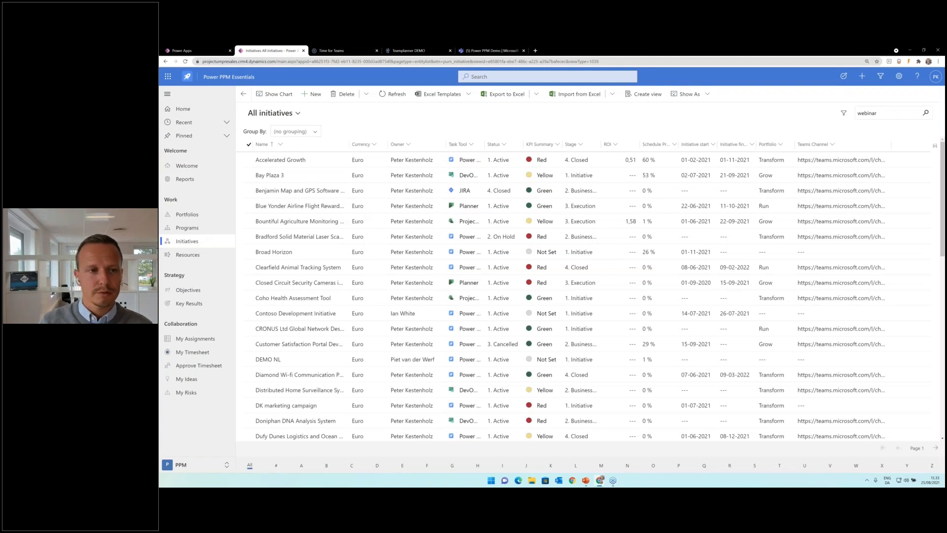
key("Return")
double_click(312, 161)
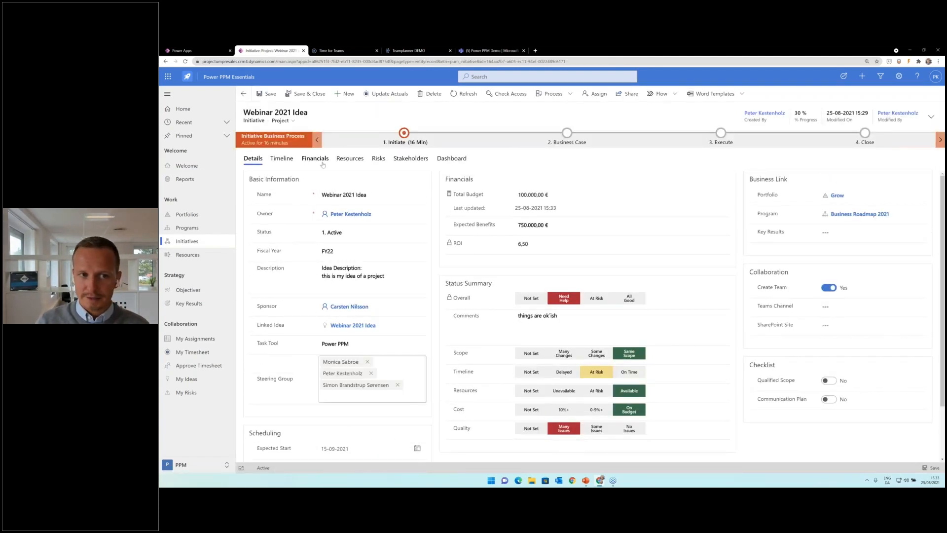
left_click(322, 162)
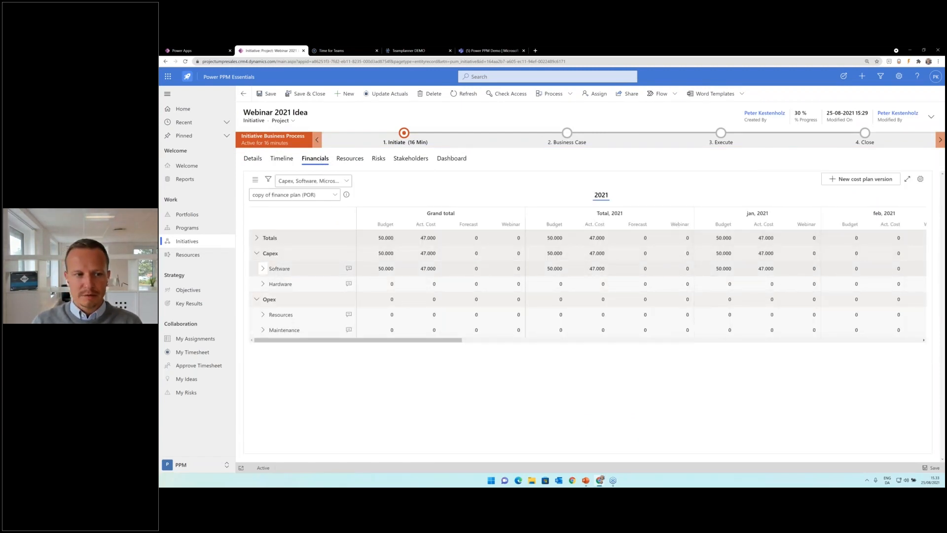
- Expand the Software row and set the January 2021 Webinar cost of the Microsoft row to 50000
left_click(263, 268)
left_click(804, 283)
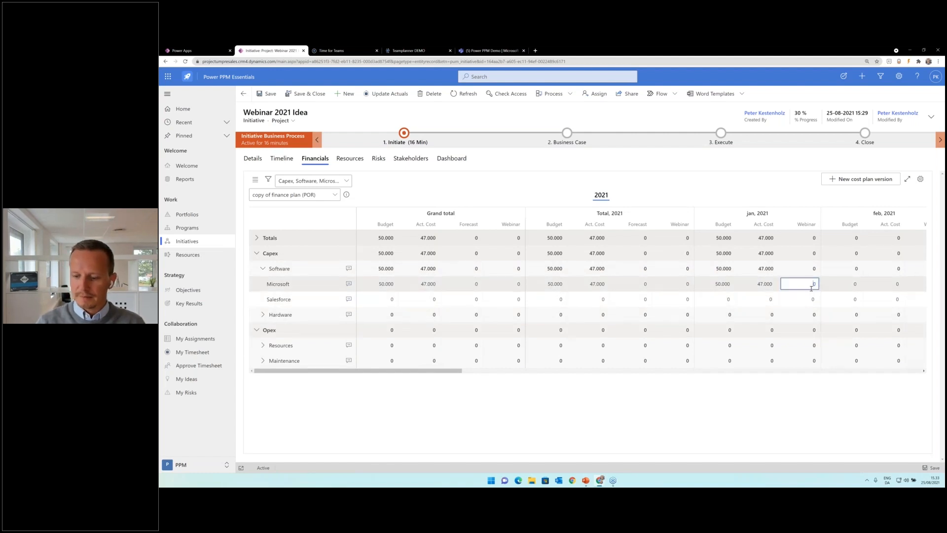
type("50000")
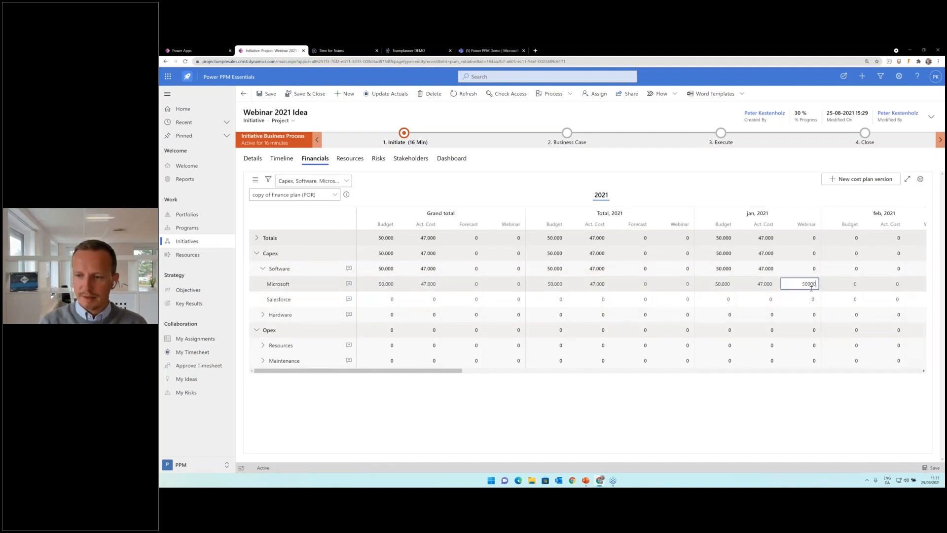
key("Tab")
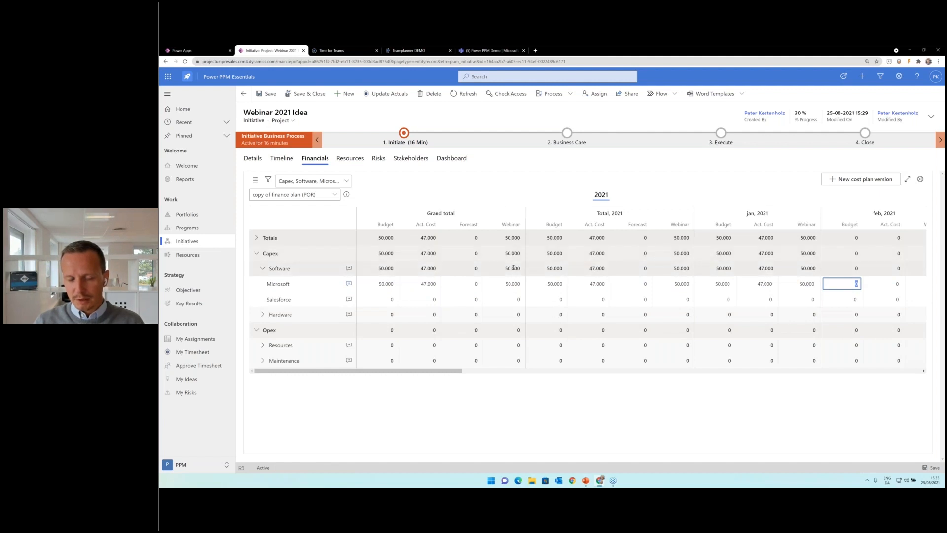
left_click(271, 387)
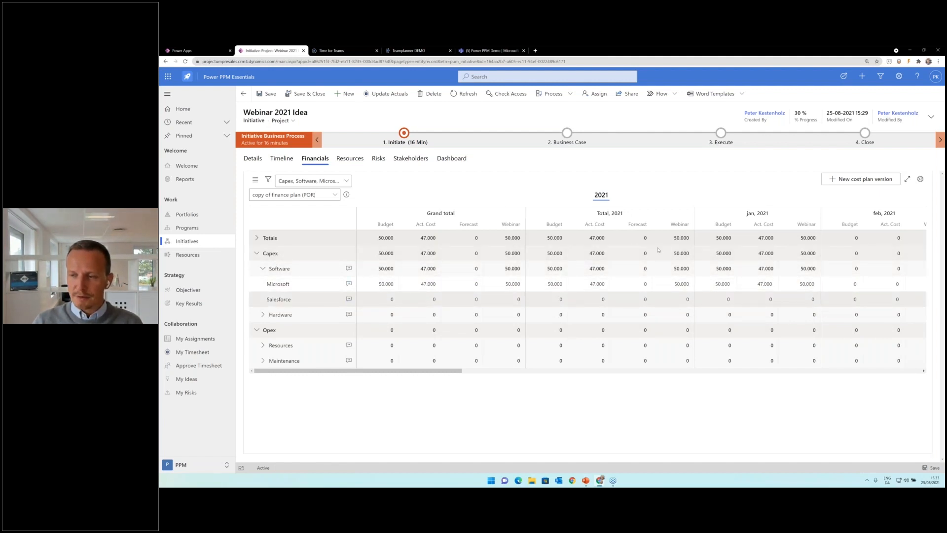
- Open the cost plan configuration and examine the roles that can be made read-only
left_click(921, 179)
left_click(500, 103)
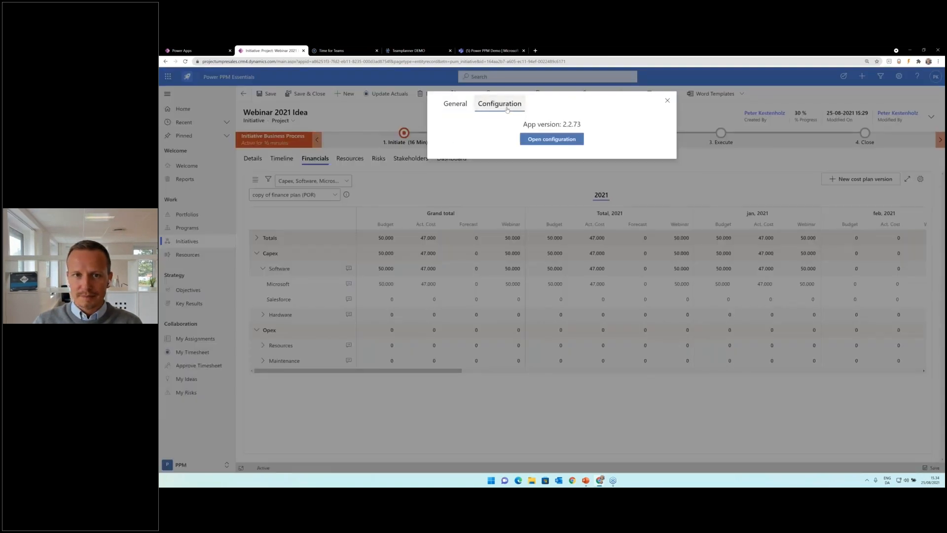
left_click(543, 141)
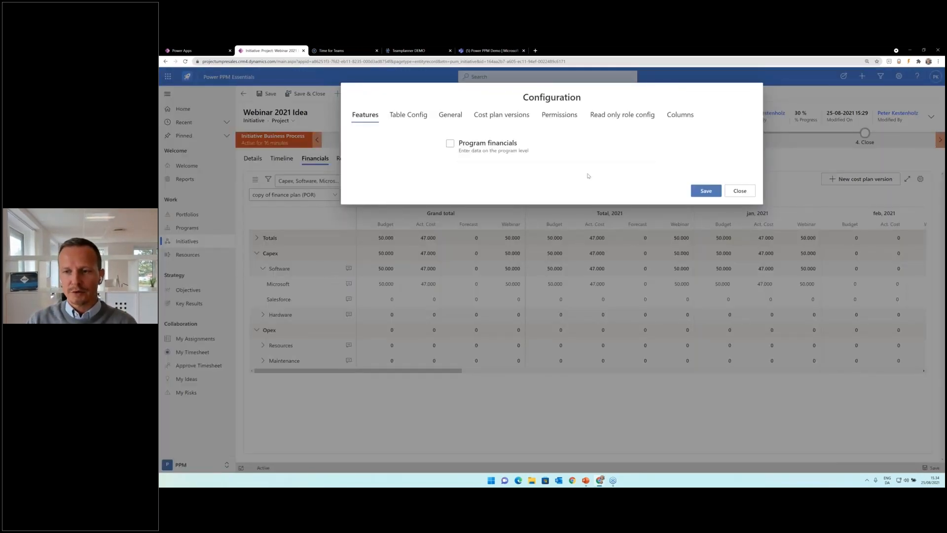
left_click(611, 118)
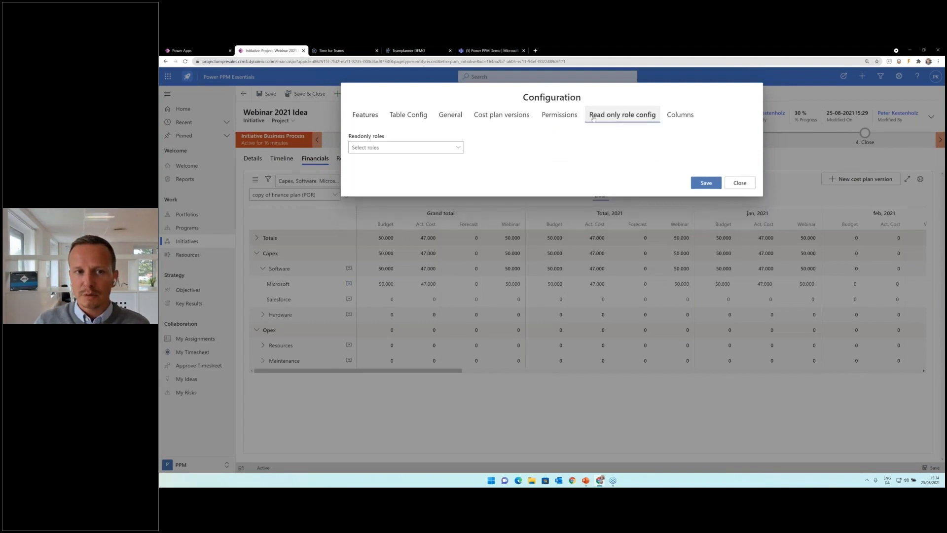
left_click(457, 148)
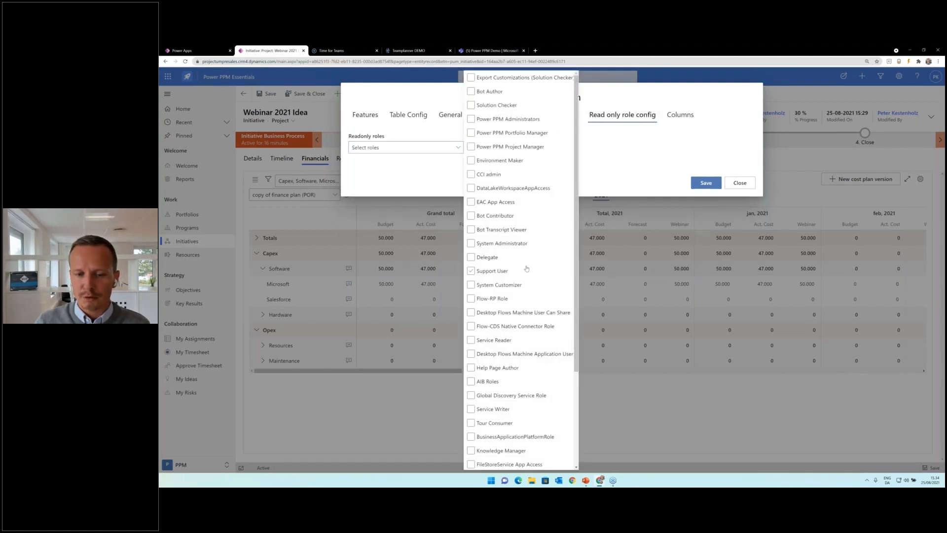
left_click(630, 155)
- Examine the permission settings for read-only cost types, including the roles available under Actual Cost
left_click(559, 116)
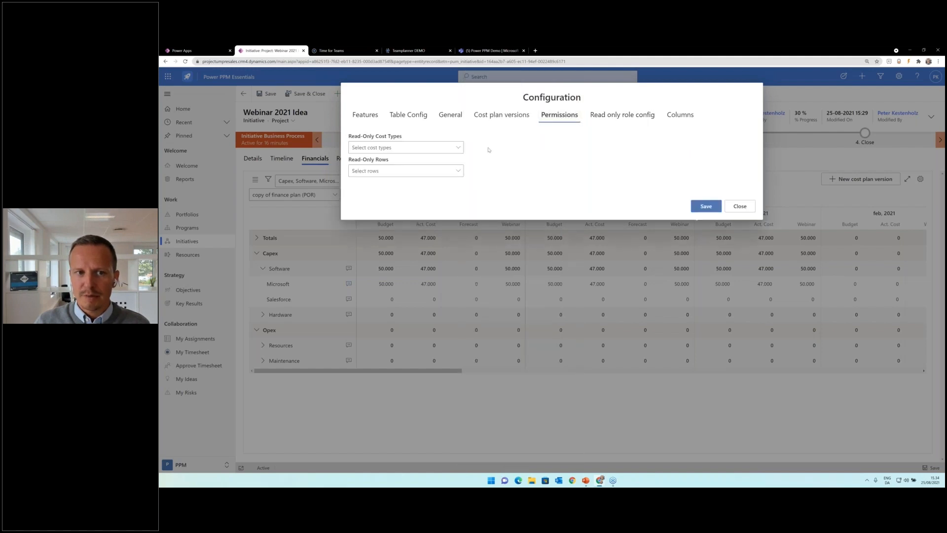
left_click(458, 148)
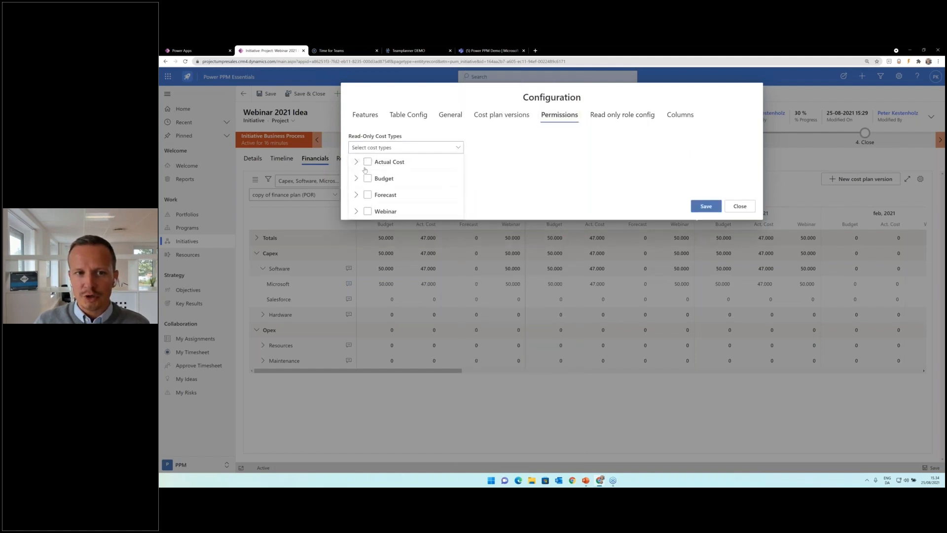
left_click(357, 162)
left_click(368, 162)
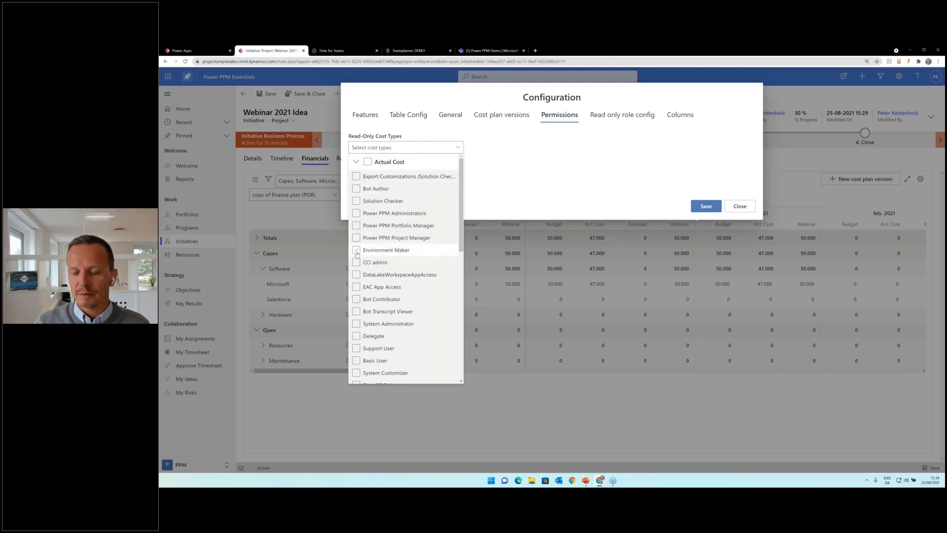
left_click(624, 177)
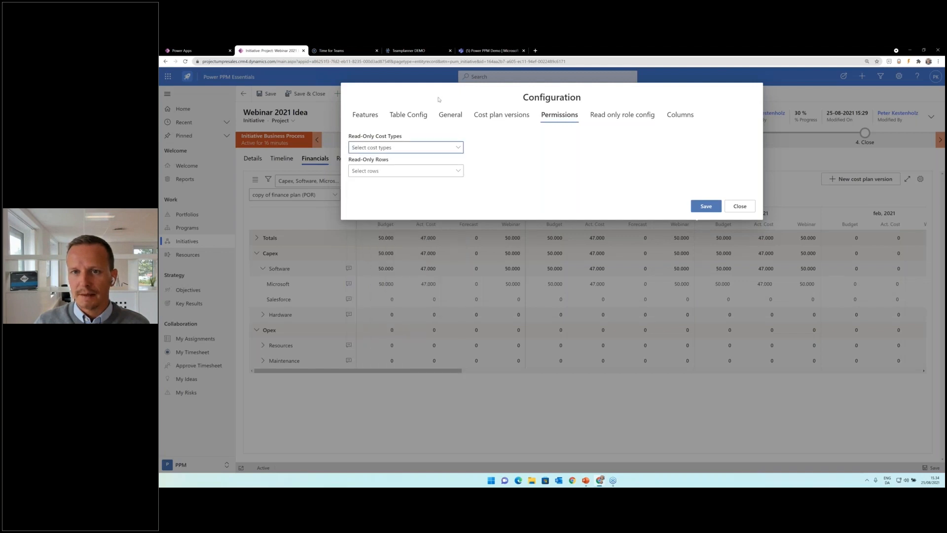
- Begin a new custom column of the calculated field type with Budget as its first cost type
left_click(683, 119)
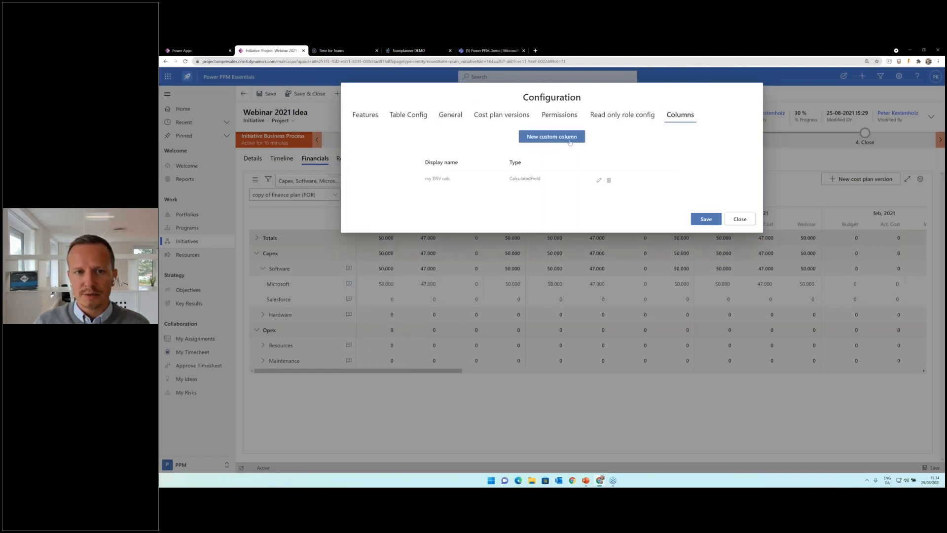
left_click(570, 141)
left_click(465, 176)
left_click(455, 190)
left_click(461, 220)
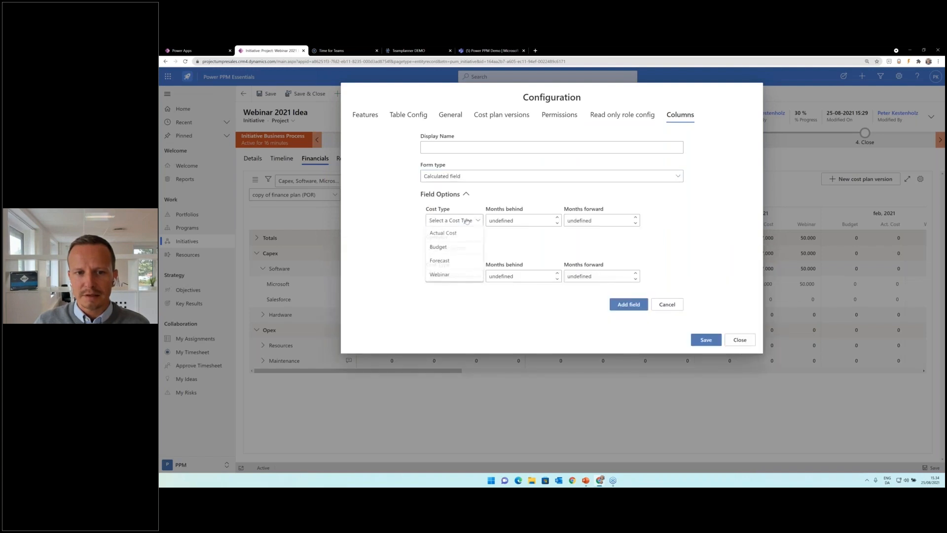
left_click(444, 236)
- Try 6 months behind, 3 months forward and the Divide operator for the calculated column, discard it and close the configuration
left_click(547, 223)
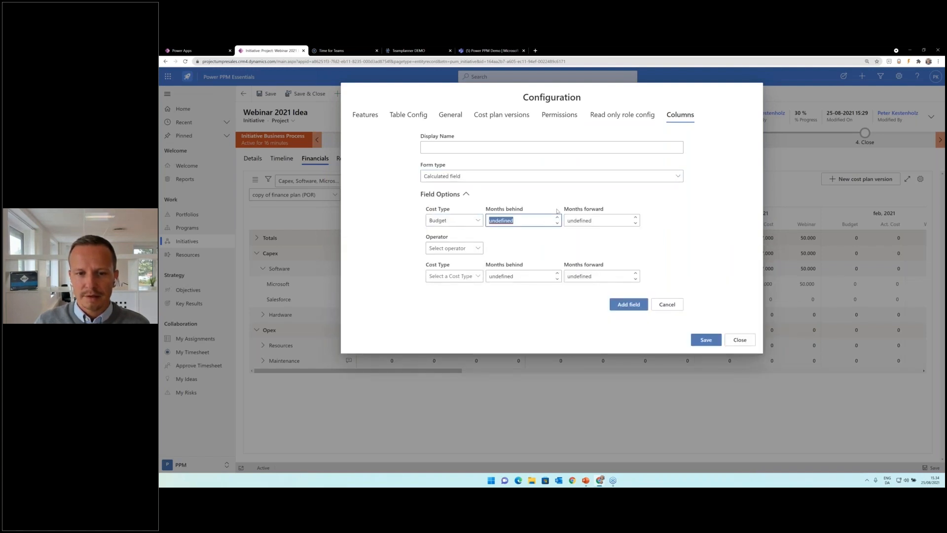
type("6")
key("Tab")
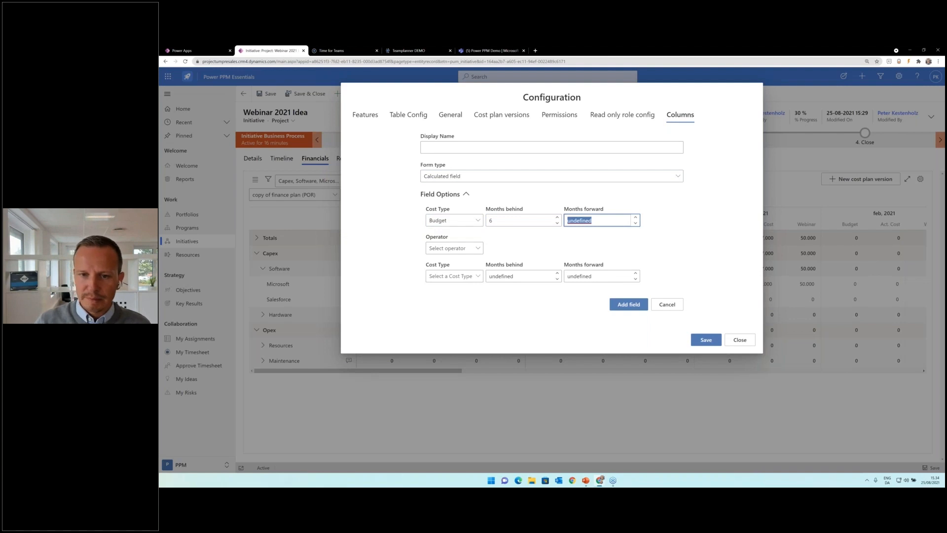
type("3")
left_click(471, 249)
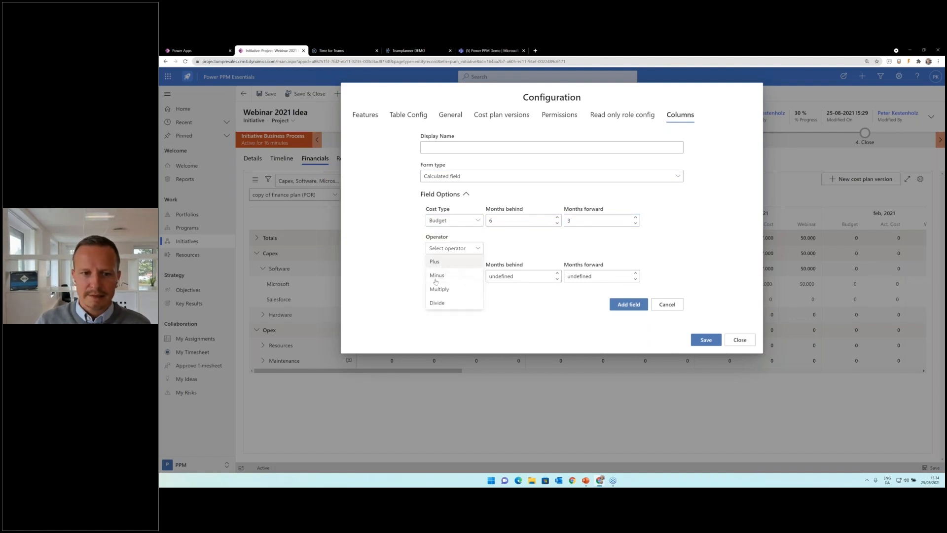
left_click(437, 303)
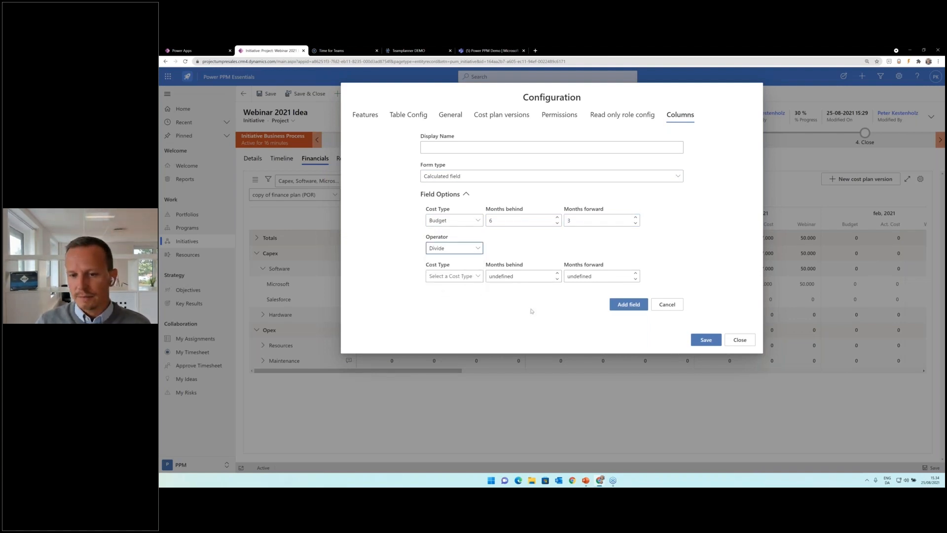
left_click(677, 310)
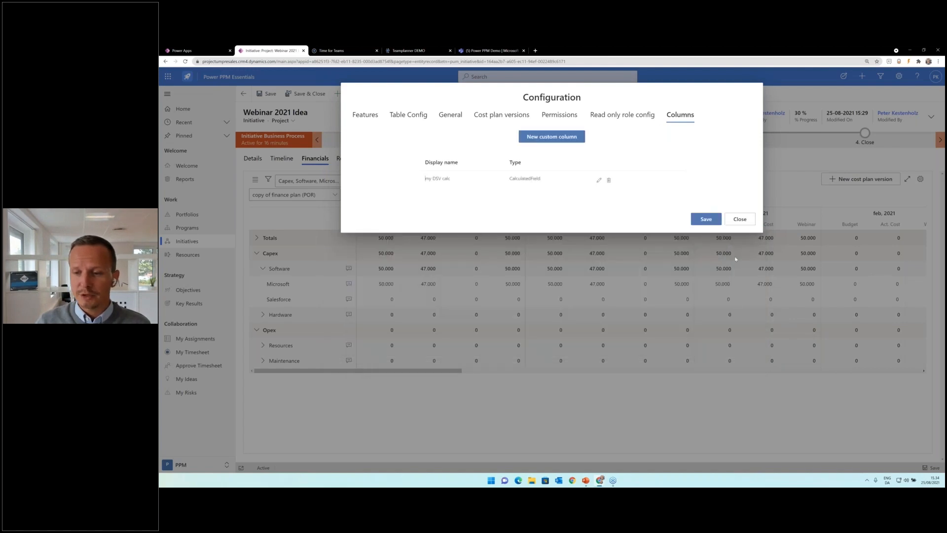
left_click(697, 349)
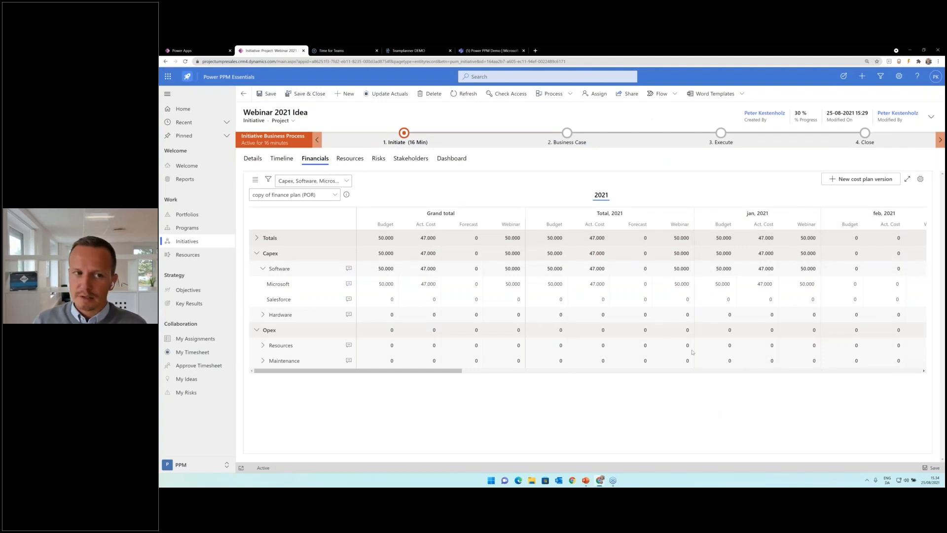
- Open the initiative timeline's configuration and examine its general settings and available features
left_click(291, 157)
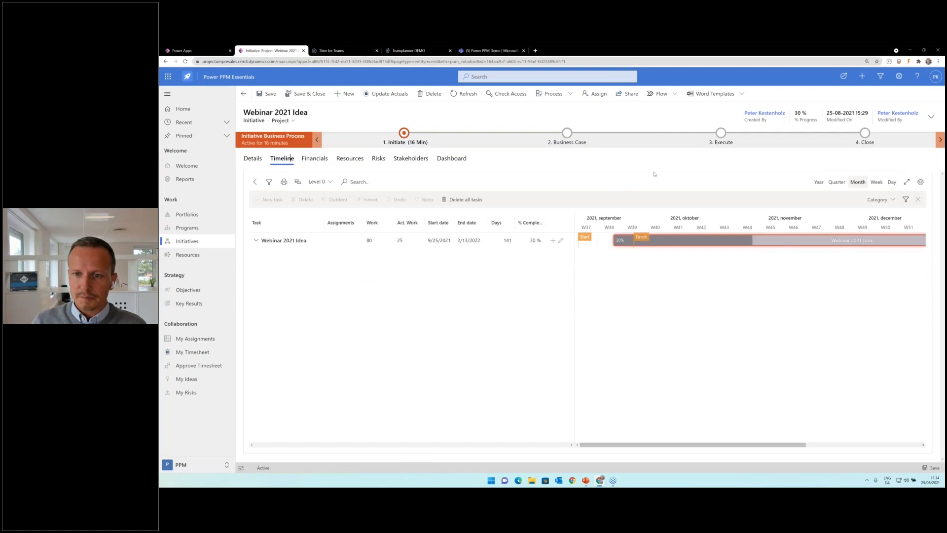
left_click(921, 181)
left_click(611, 113)
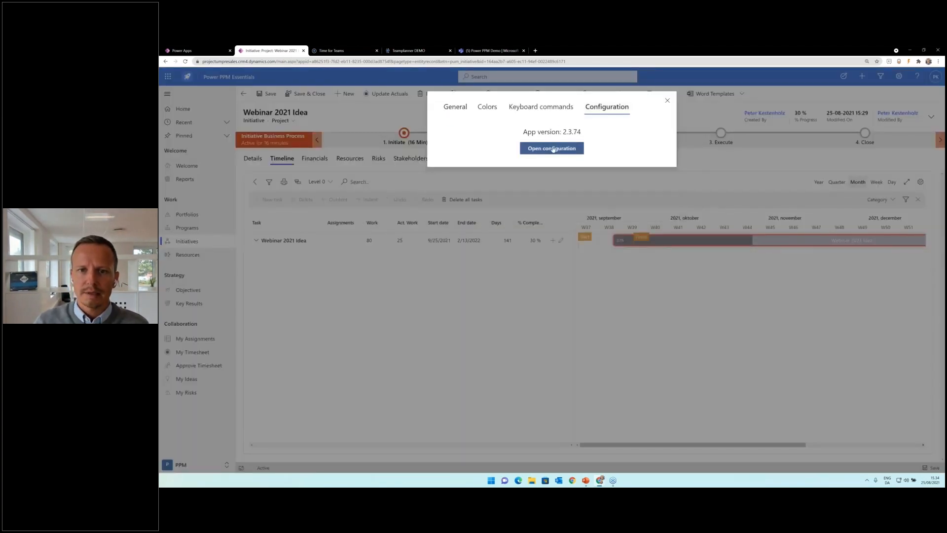
left_click(554, 148)
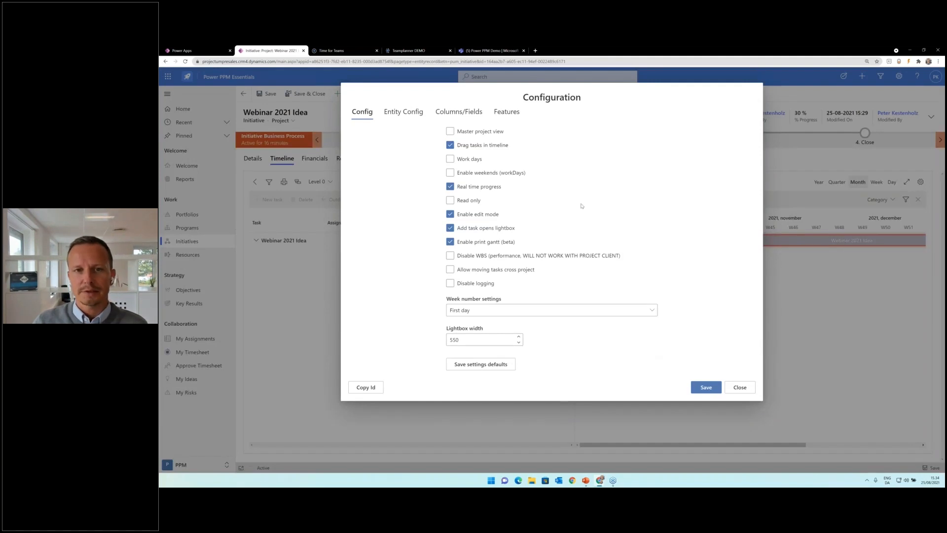
left_click(507, 112)
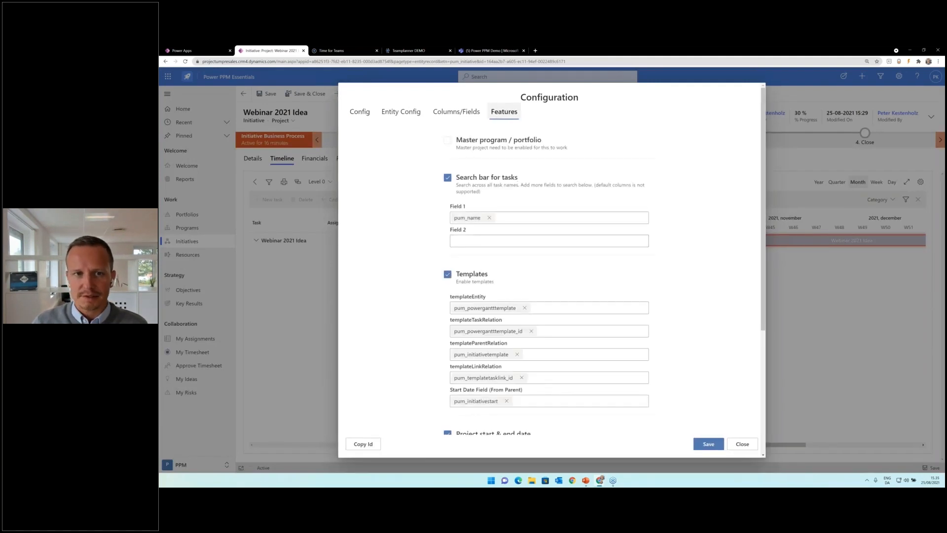
- Examine the timeline's Category column settings and open the linked Office UI Fabric Icons library
left_click(456, 111)
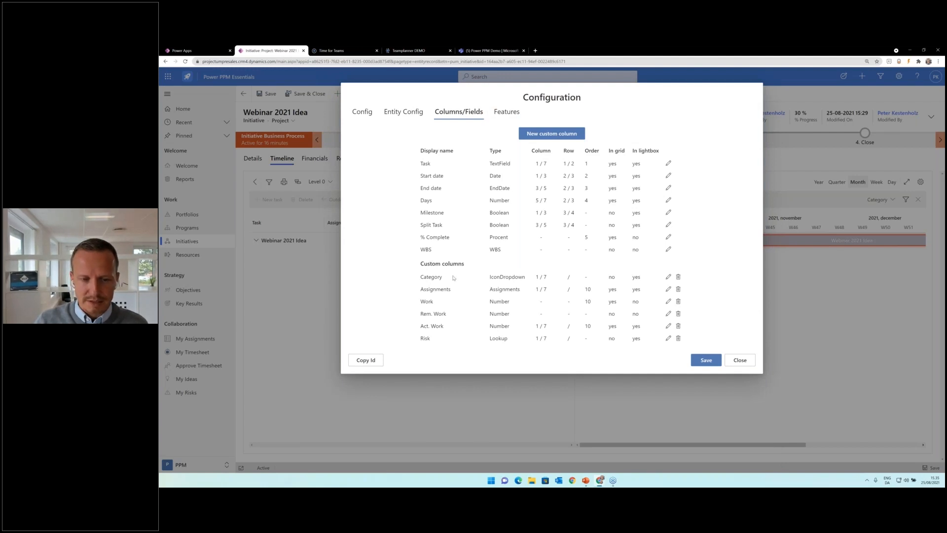
left_click(668, 278)
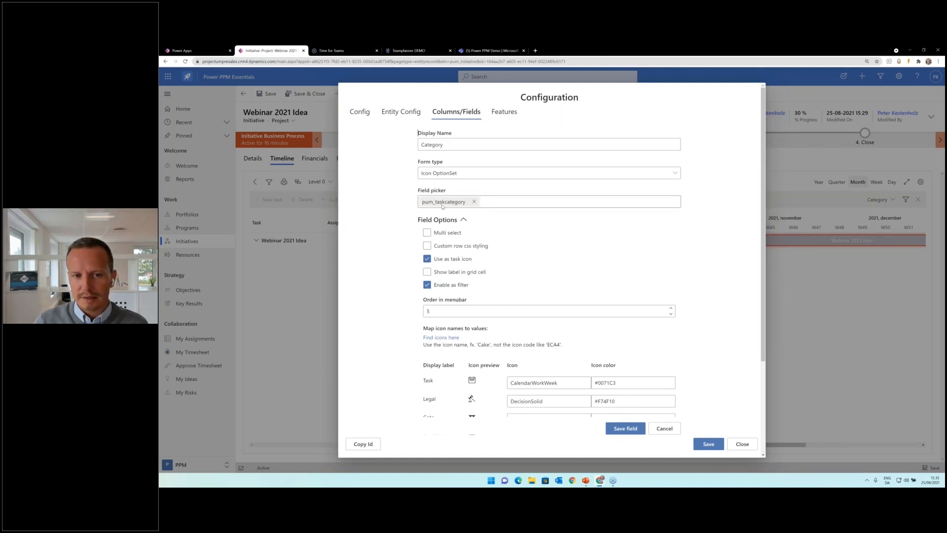
scroll(434, 277, "down", 2)
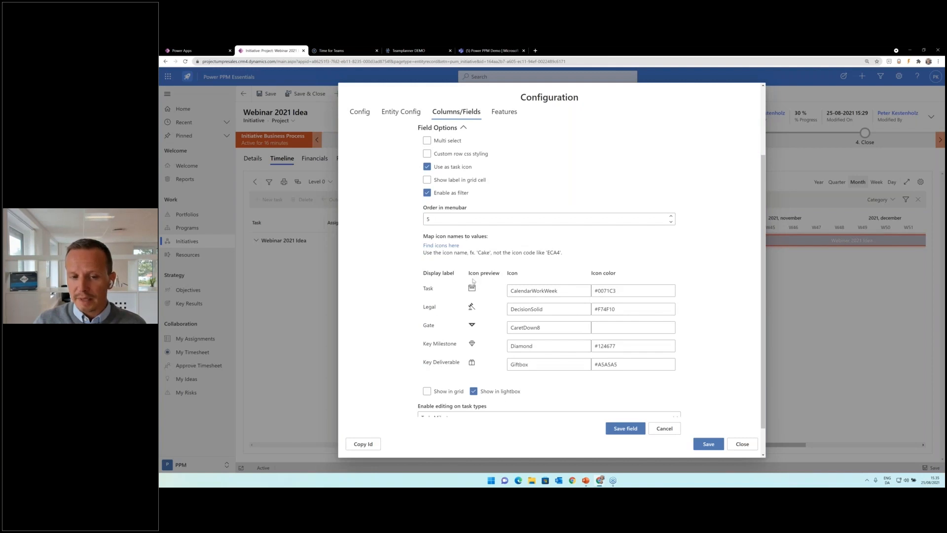
left_click(441, 245)
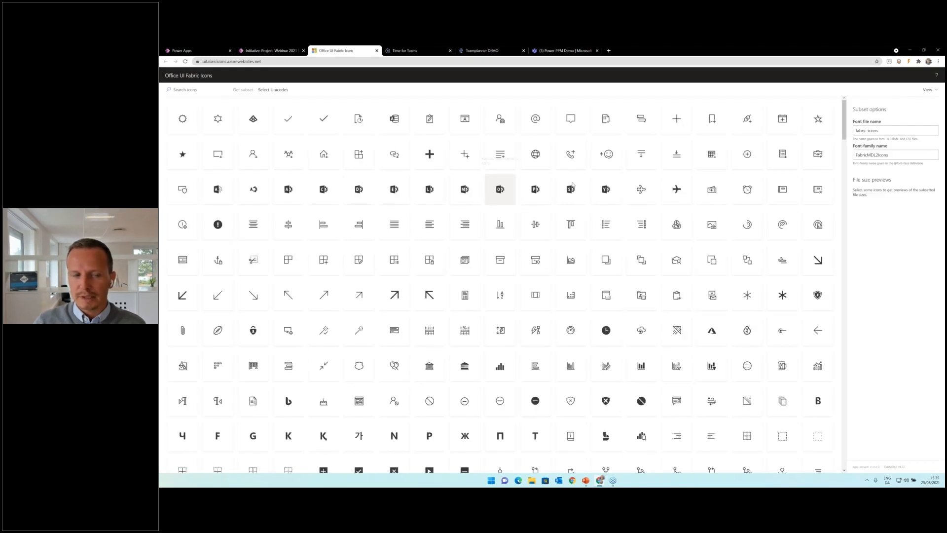
left_click_drag(883, 130, 829, 138)
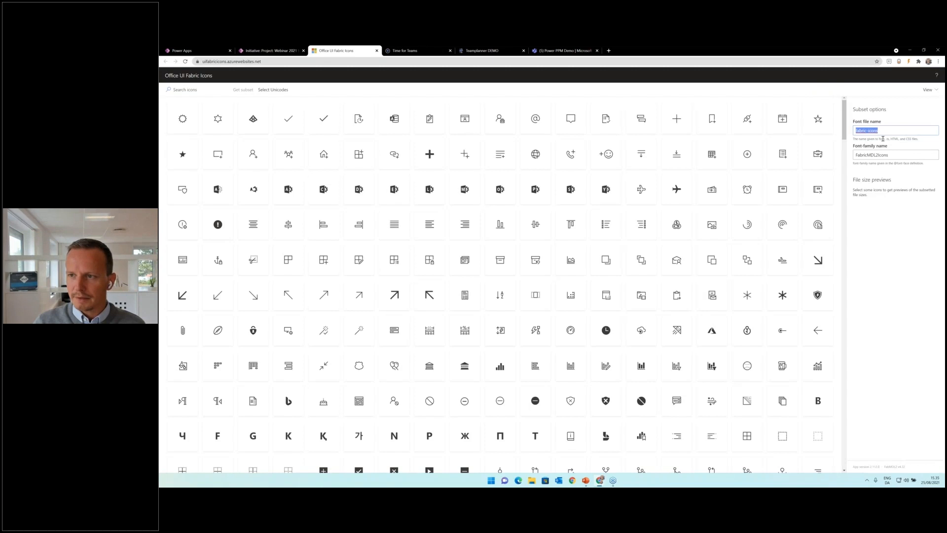
- Return to the initiative, inspect the icon name and color mapped to Task, and close the configuration without saving
left_click(269, 51)
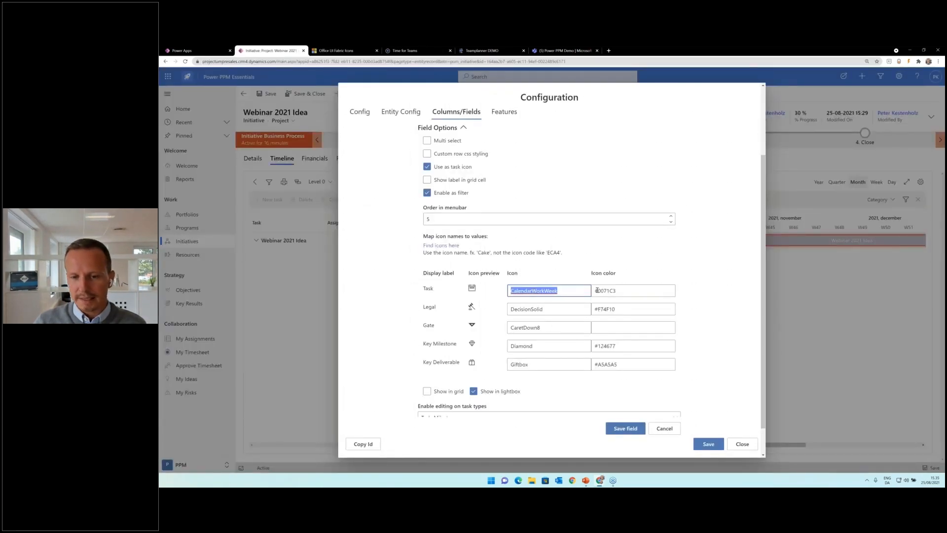
left_click(619, 291)
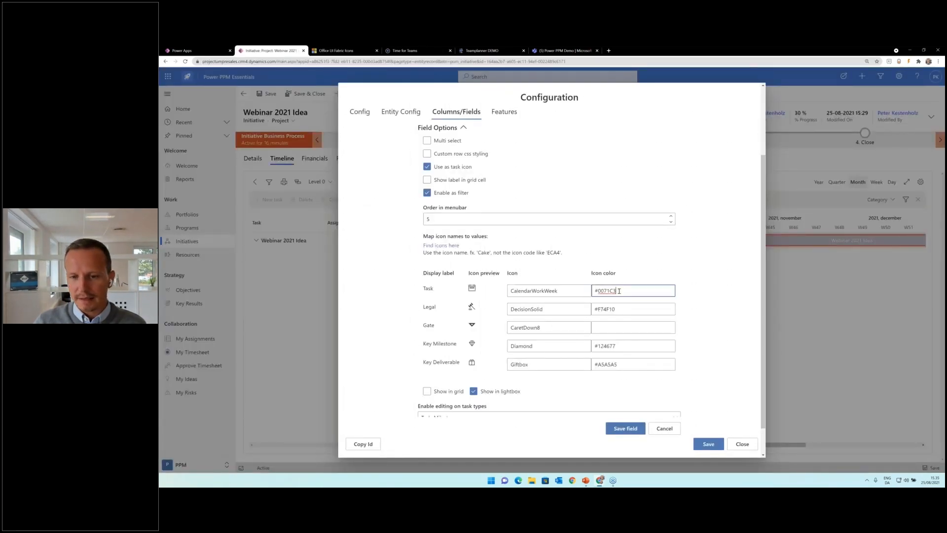
left_click(709, 292)
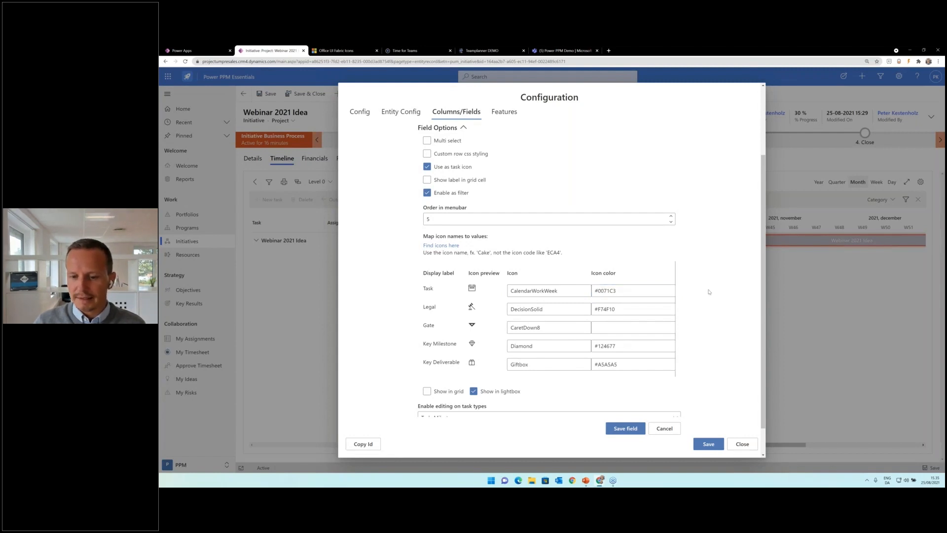
left_click(740, 443)
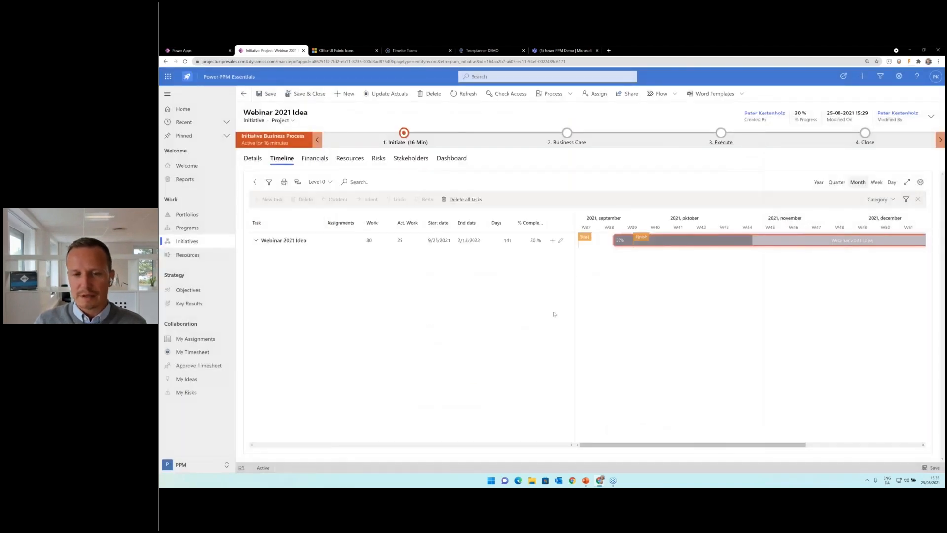
- Expand the Webinar 2021 Idea tasks in the timeline, and revisit the initiative's financials and details
left_click(256, 241)
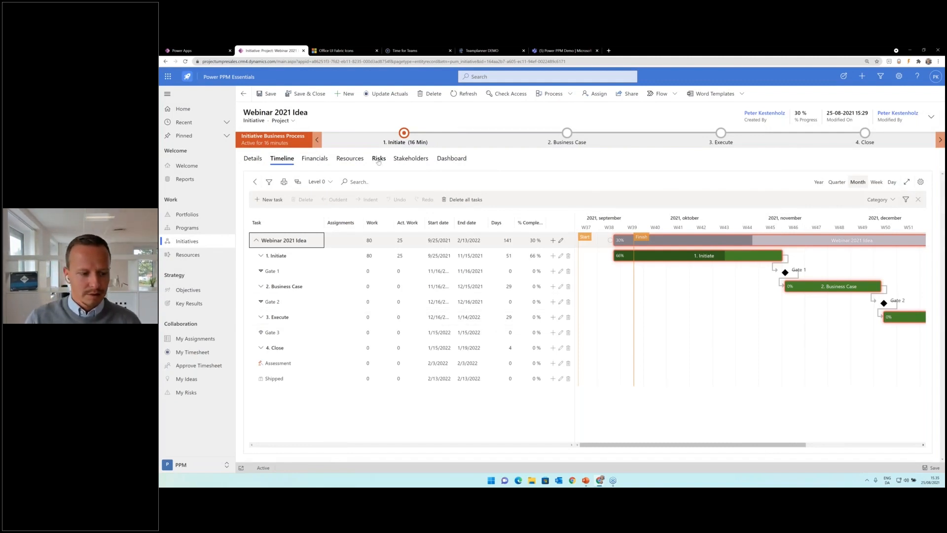
left_click(328, 158)
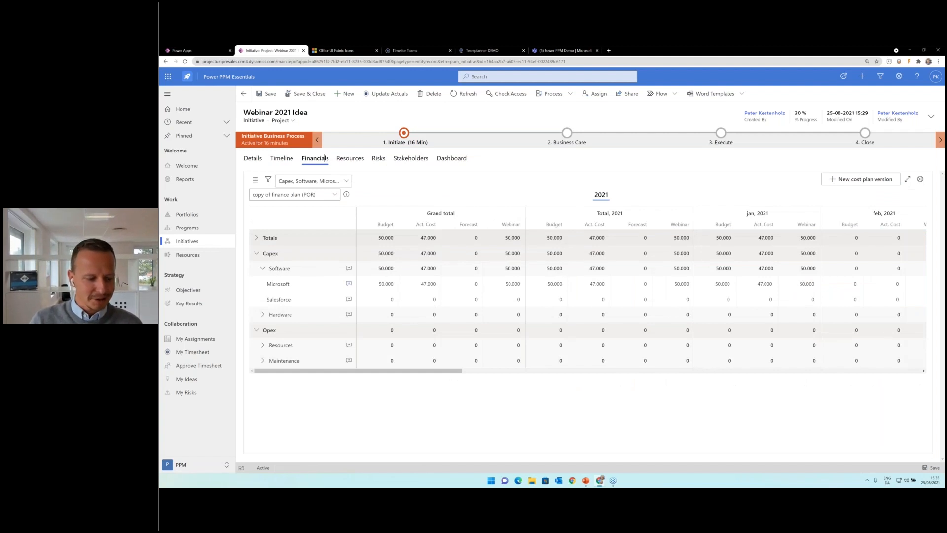
left_click(253, 159)
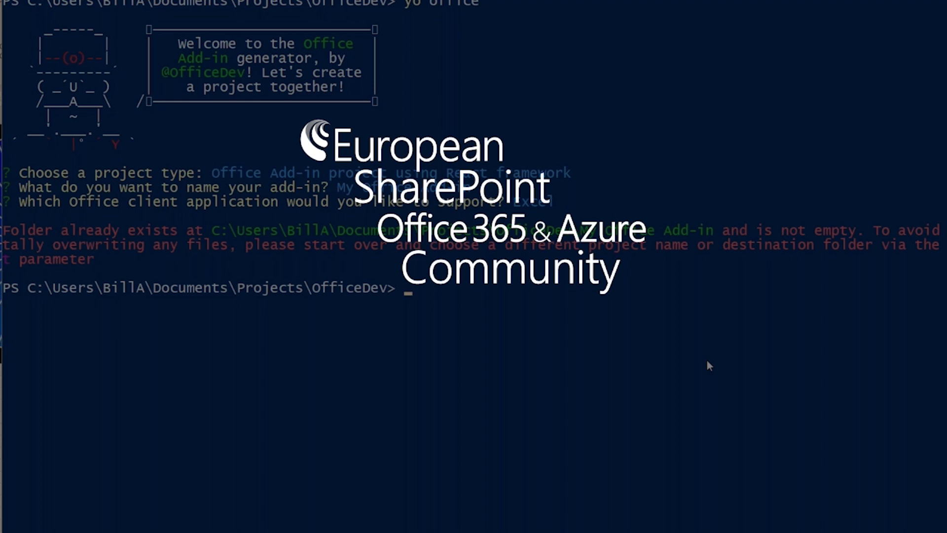
type("yo office")
key("Return")
key("ctrl+c")
type("y")
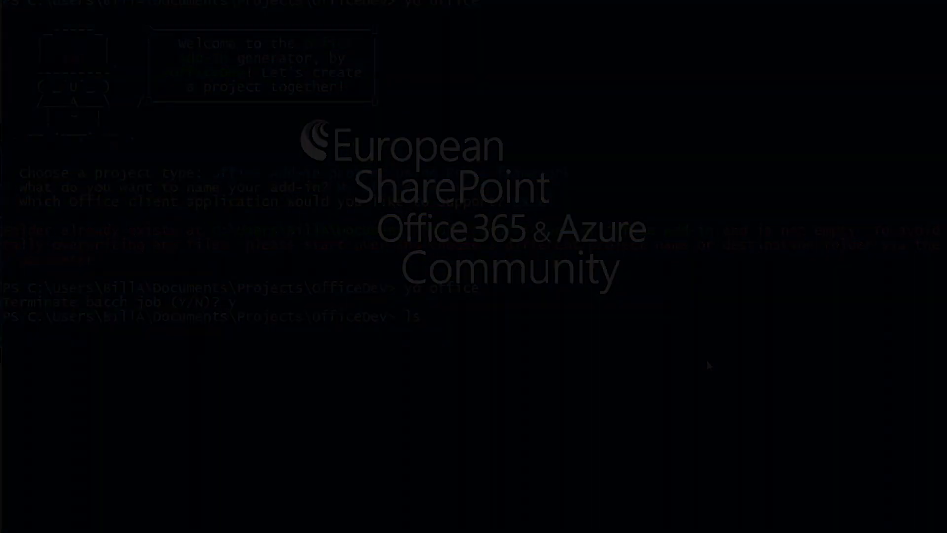